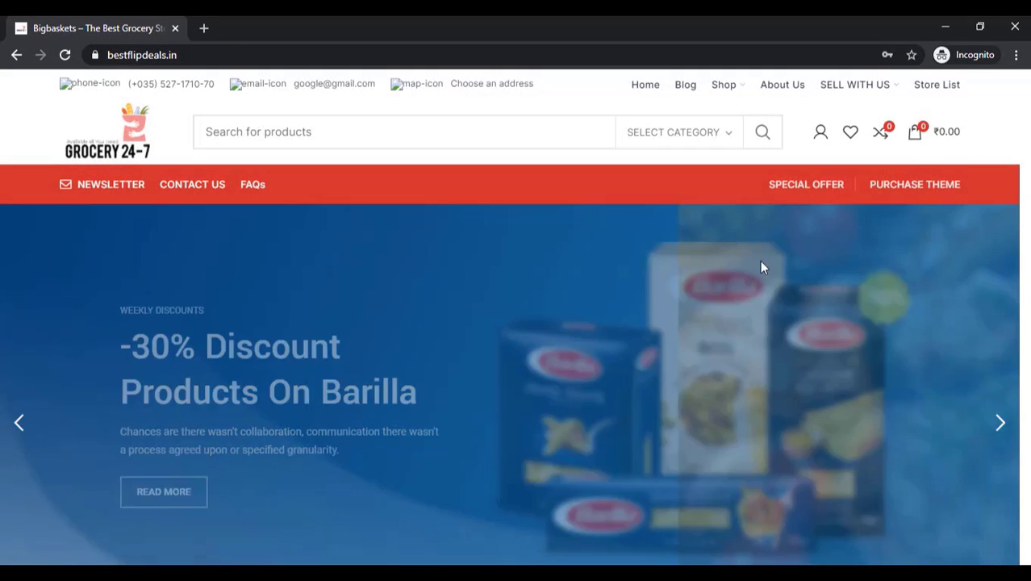
Step: Browse the Grocery 24-7 storefront and open the Dark Fantasy Choco Fills, 300g product
scroll(663, 291, "down", 2)
scroll(654, 298, "down", 3)
scroll(502, 357, "down", 5)
scroll(502, 356, "down", 5)
scroll(500, 358, "down", 5)
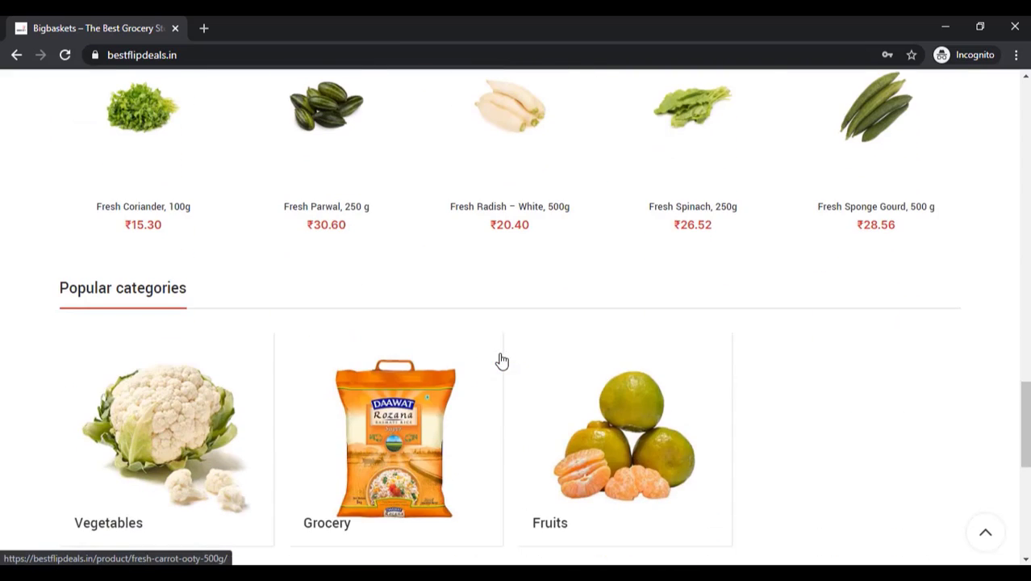
scroll(502, 361, "up", 5)
scroll(500, 360, "up", 2)
scroll(500, 359, "up", 5)
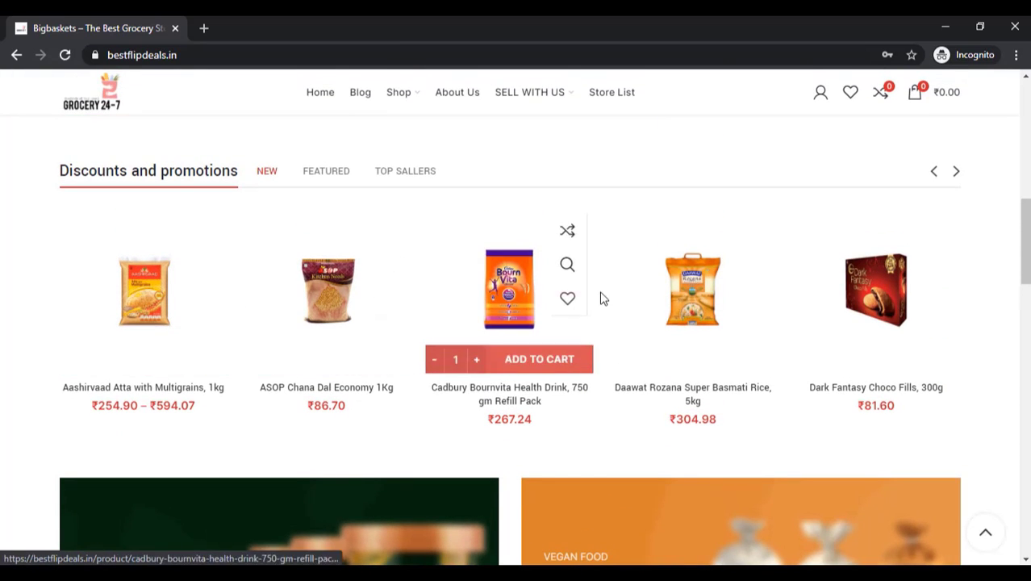
left_click(849, 309)
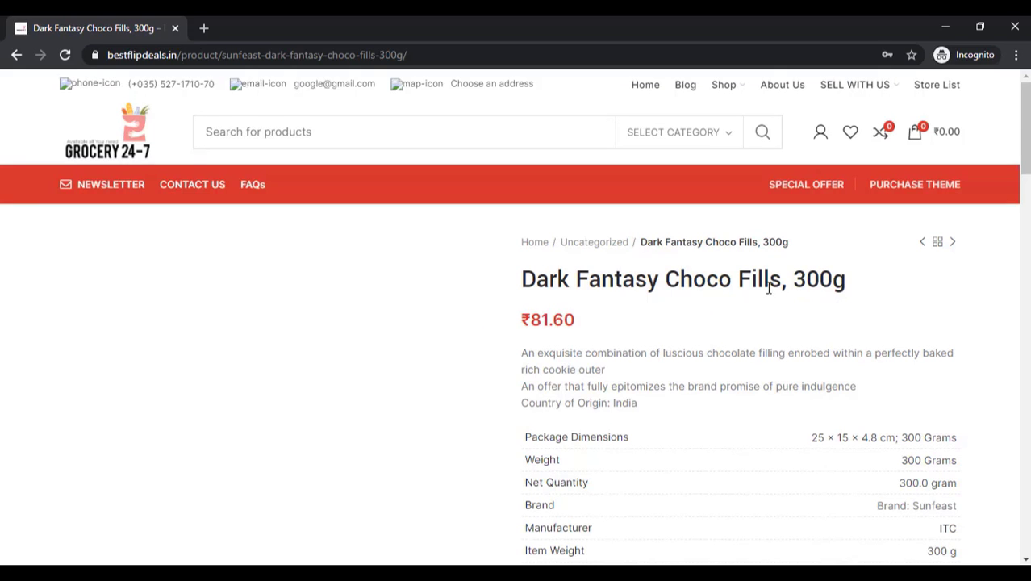
Step: Add one box of Dark Fantasy Choco Fills to the cart and proceed to checkout
scroll(769, 287, "down", 1)
scroll(769, 288, "down", 2)
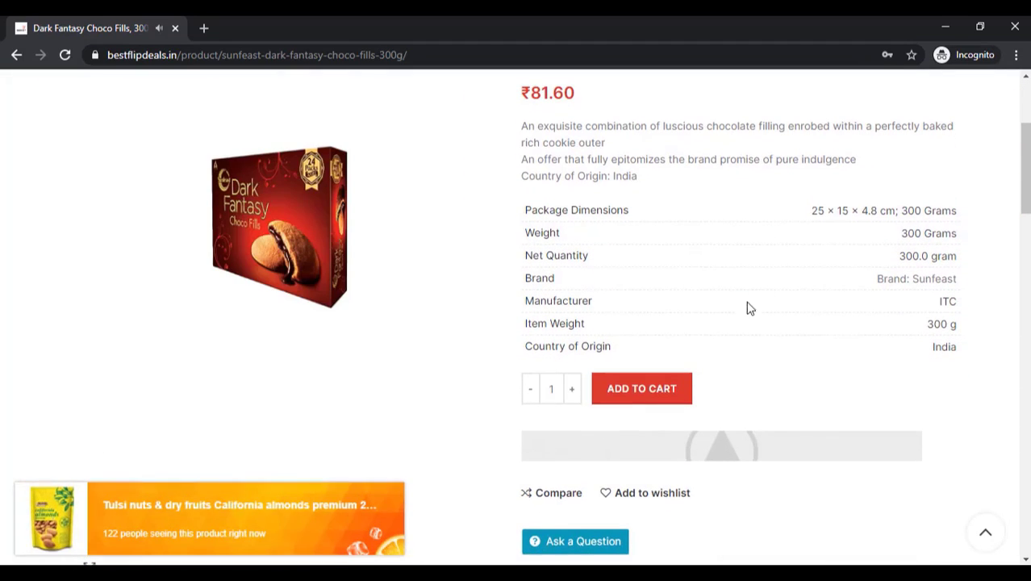
left_click(641, 392)
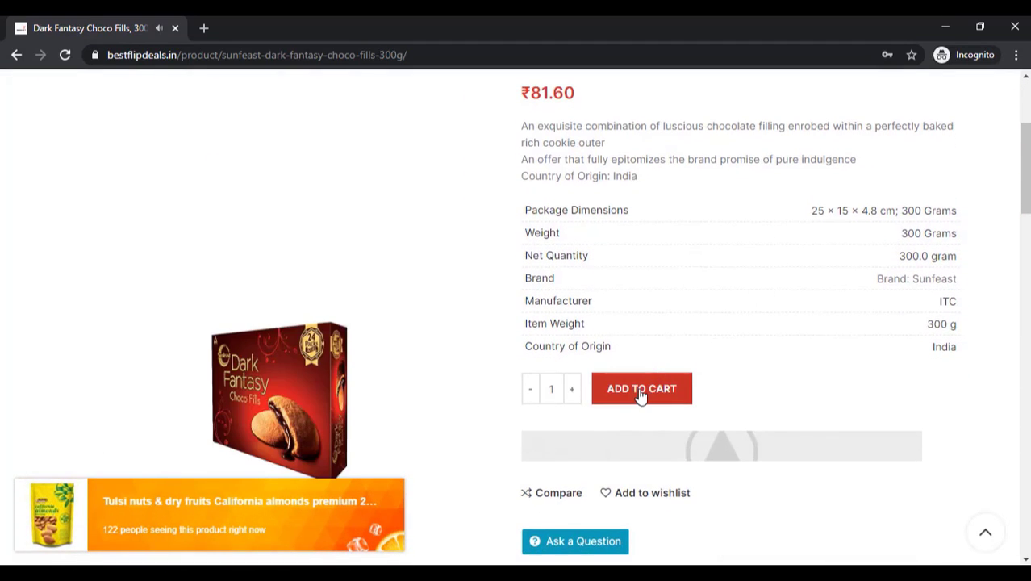
left_click(641, 392)
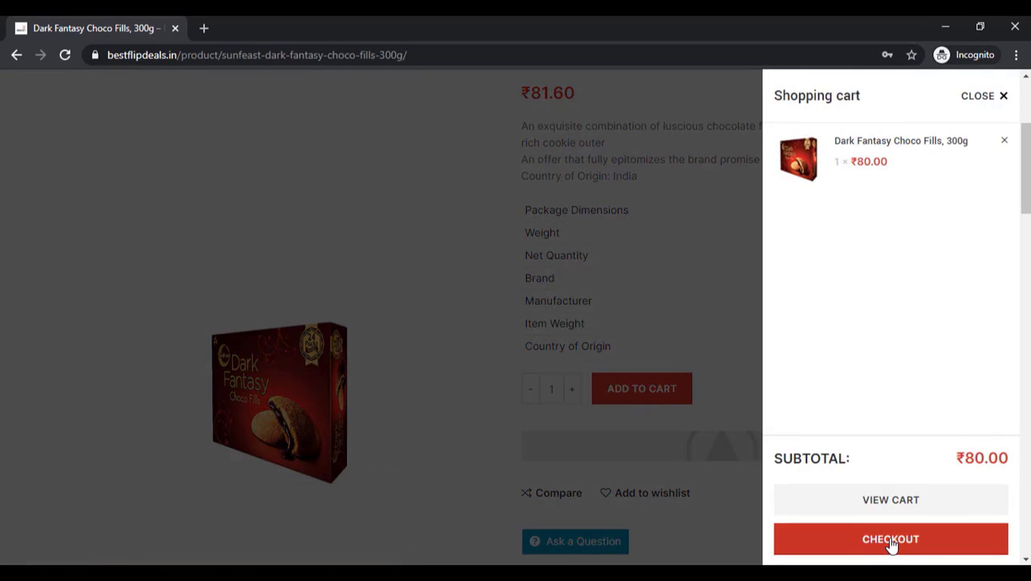
left_click(891, 543)
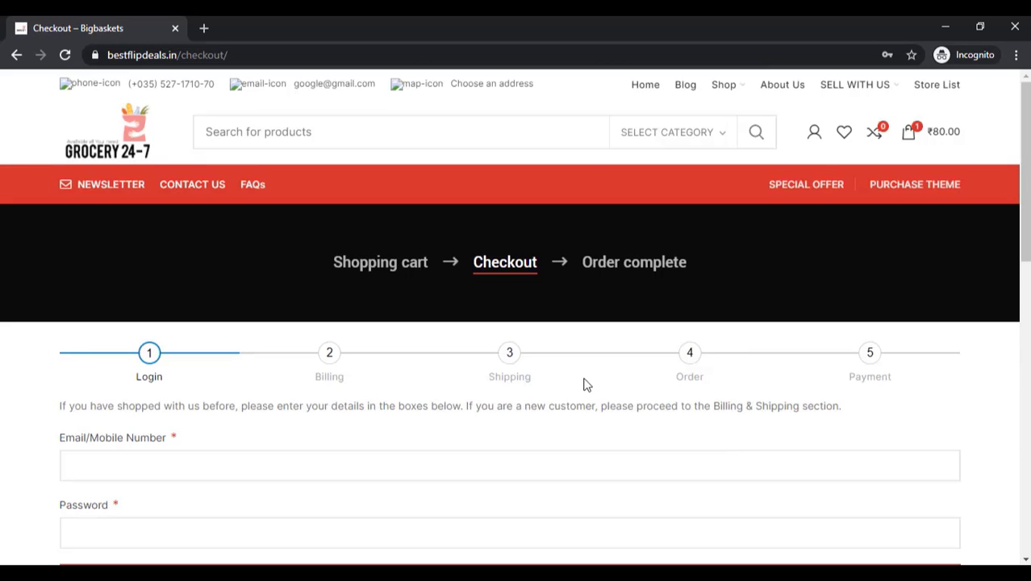
scroll(582, 382, "down", 1)
scroll(583, 383, "down", 2)
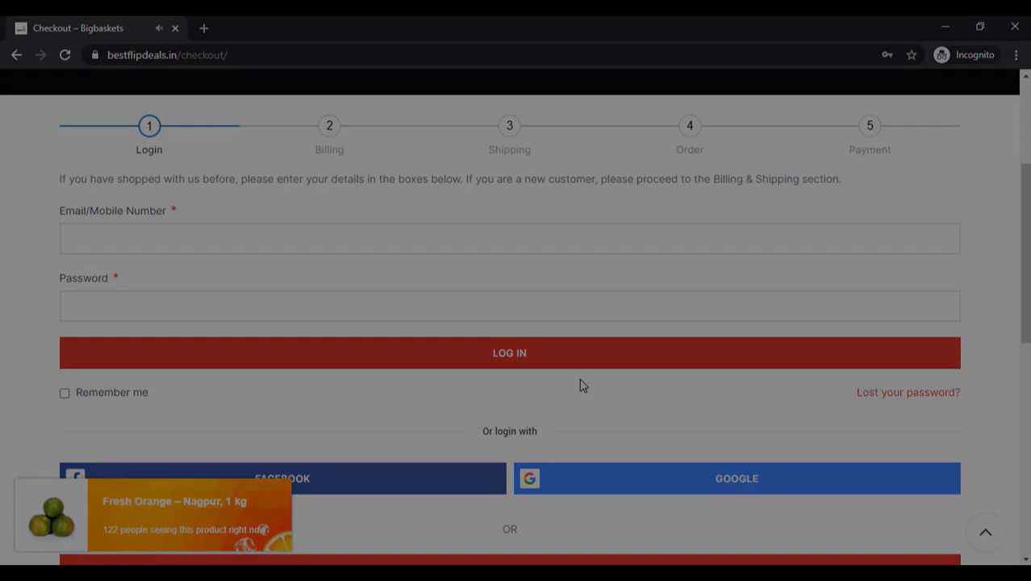
scroll(356, 188, "down", 1)
scroll(358, 191, "down", 2)
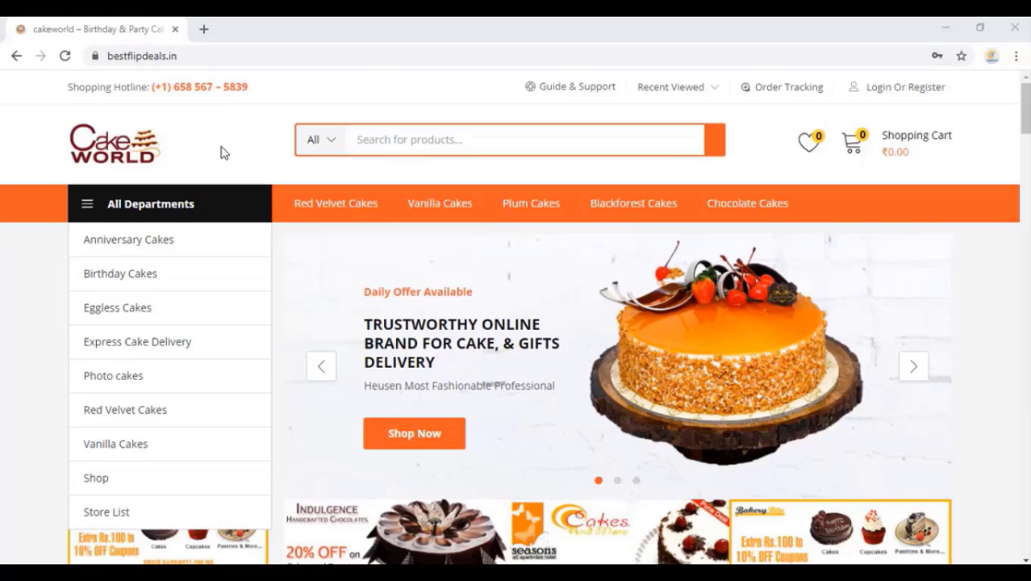
Step: Scroll down to Recommendations and open the Delicious Oreo Gems Cake product
scroll(224, 155, "down", 2)
scroll(224, 177, "down", 1)
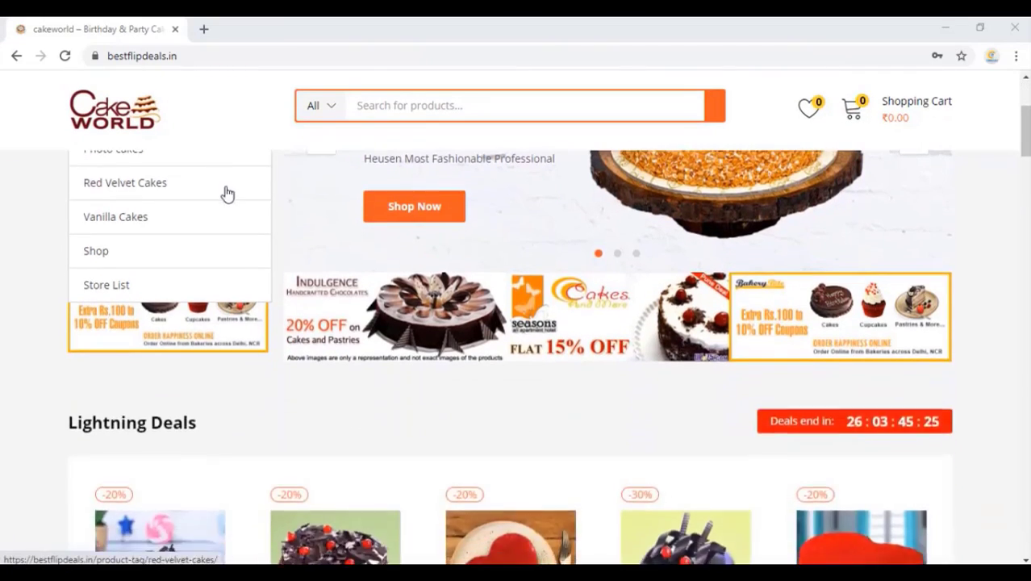
scroll(224, 194, "down", 1)
scroll(225, 197, "down", 3)
scroll(224, 197, "down", 2)
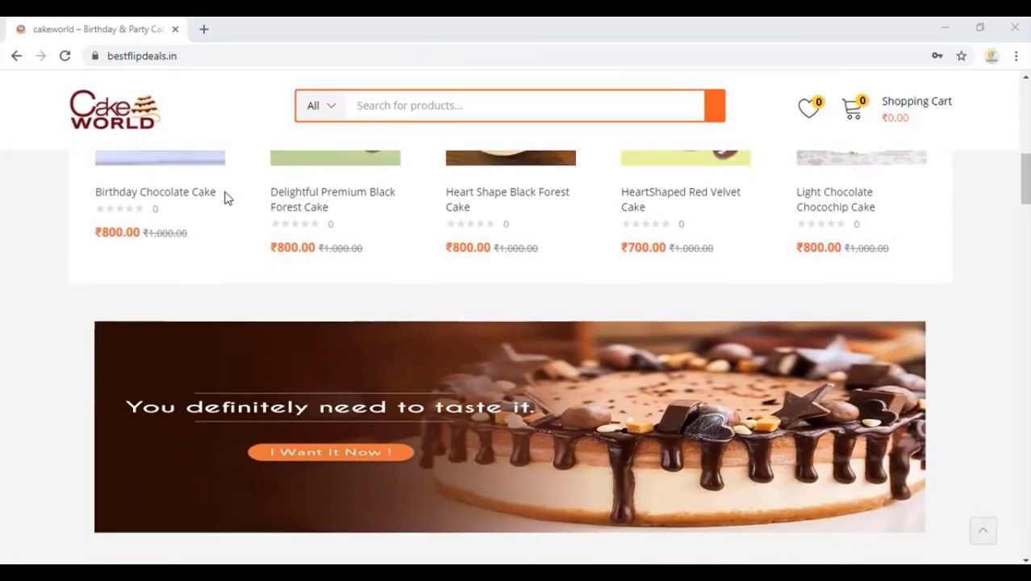
scroll(240, 250, "down", 2)
scroll(240, 255, "down", 2)
scroll(239, 259, "down", 1)
scroll(238, 262, "down", 1)
scroll(236, 264, "down", 2)
scroll(236, 264, "down", 2)
scroll(237, 264, "down", 1)
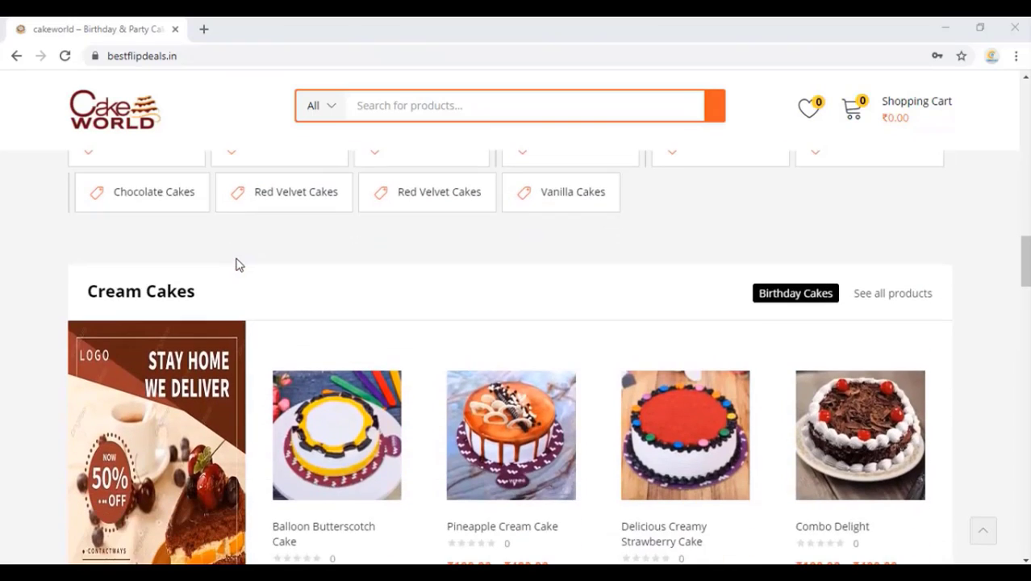
scroll(236, 264, "down", 2)
scroll(233, 269, "down", 2)
scroll(233, 270, "down", 1)
scroll(232, 273, "down", 3)
scroll(230, 273, "down", 1)
scroll(230, 273, "down", 3)
scroll(230, 273, "down", 1)
scroll(230, 275, "down", 3)
scroll(230, 276, "down", 1)
scroll(230, 275, "down", 4)
scroll(230, 275, "down", 1)
scroll(230, 275, "down", 4)
scroll(230, 276, "down", 4)
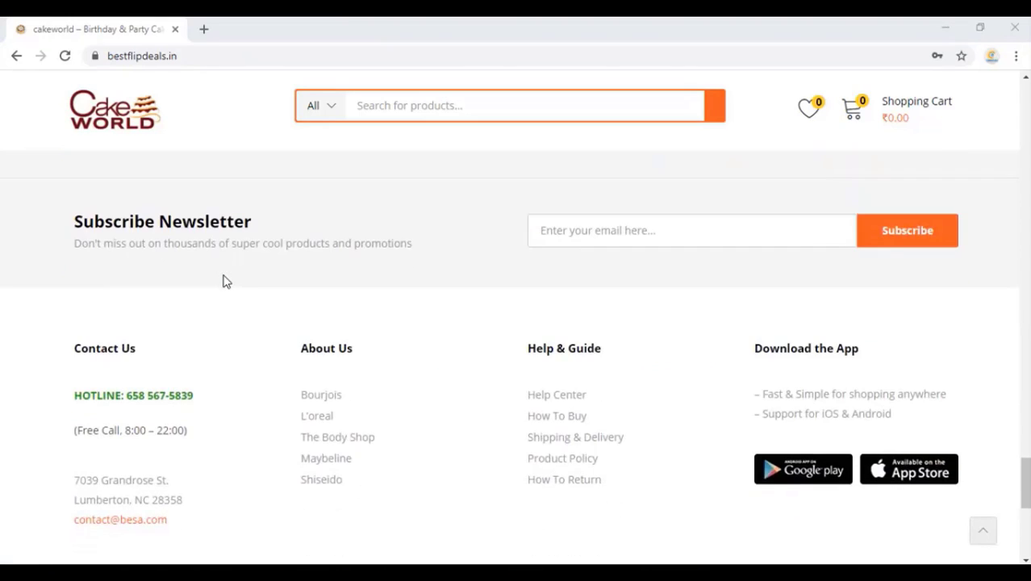
scroll(226, 280, "up", 5)
scroll(226, 281, "up", 1)
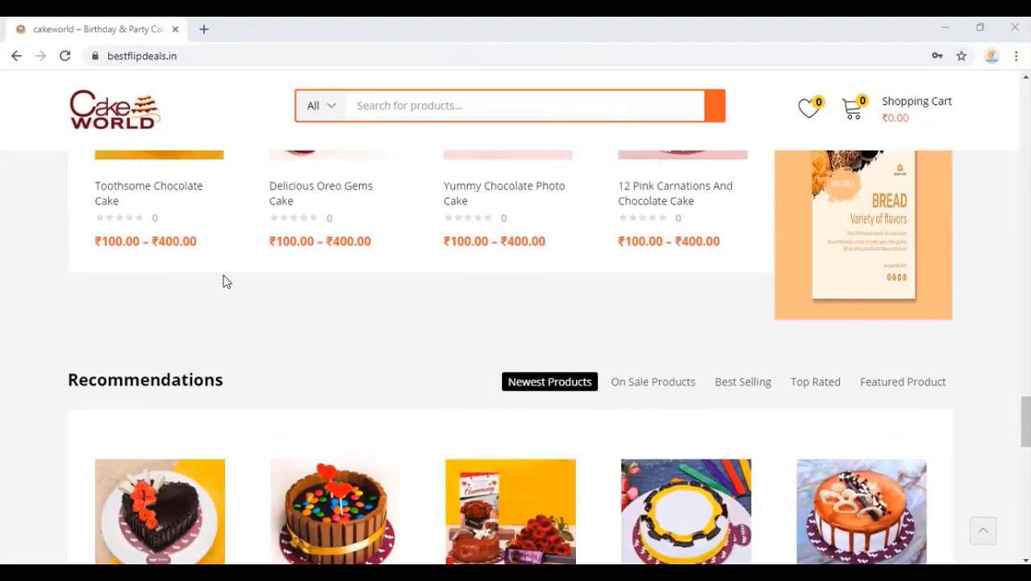
scroll(216, 294, "down", 3)
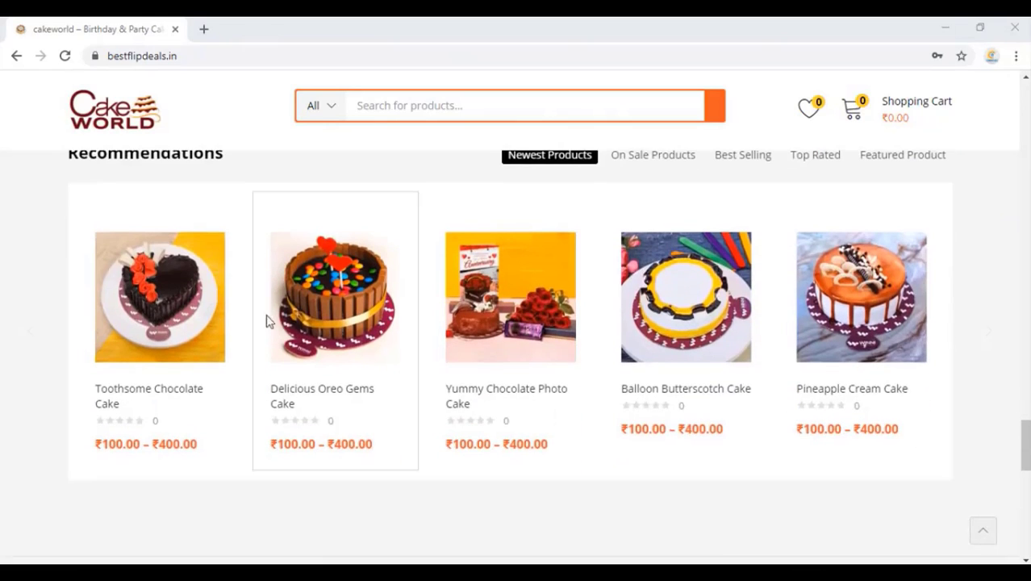
left_click(315, 315)
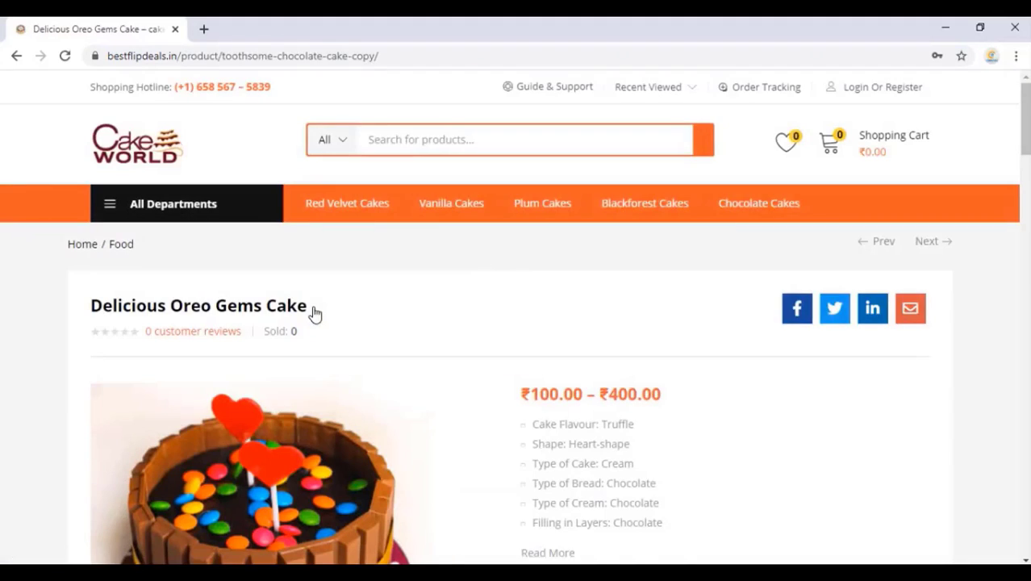
Step: Try the 1 Kg weight, then settle on the 2 kg weight for the cake
scroll(313, 313, "down", 3)
scroll(418, 292, "down", 3)
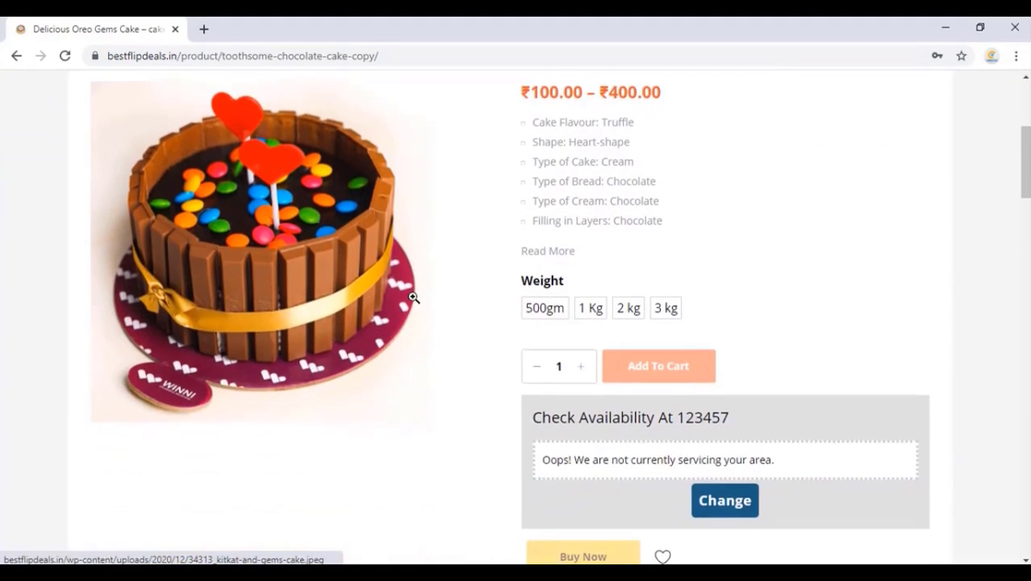
left_click(588, 311)
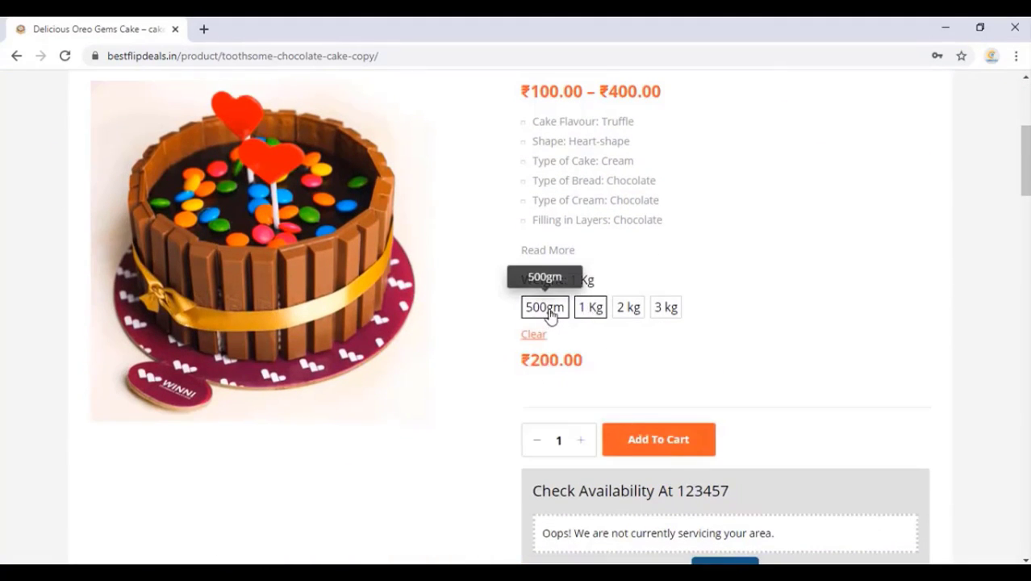
left_click(629, 308)
scroll(746, 412, "down", 3)
scroll(743, 420, "down", 3)
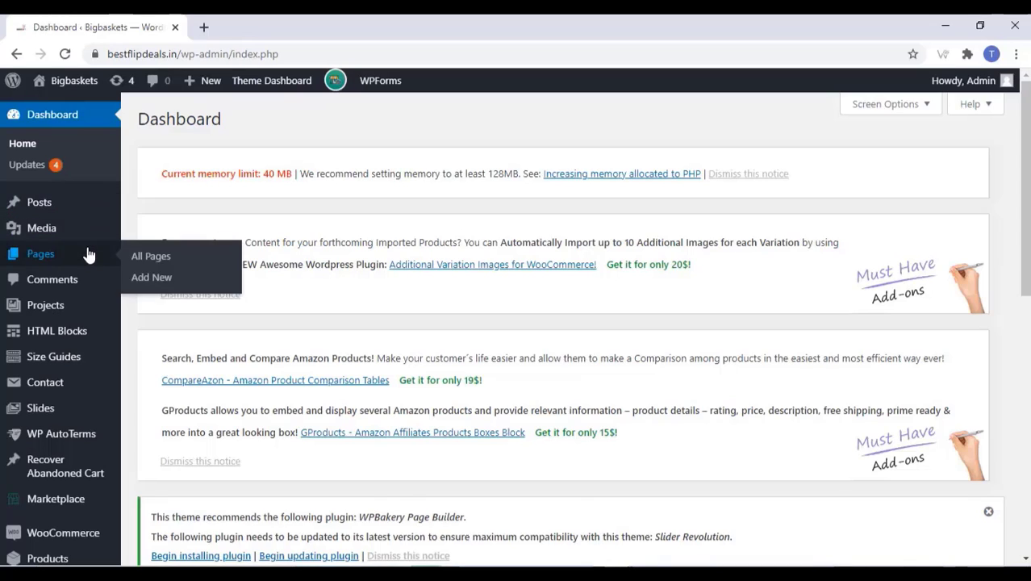
Step: Upload the woocommerce-notification1422 zip via Plugins > Add New and install it
scroll(87, 258, "down", 5)
mouse_move(43, 428)
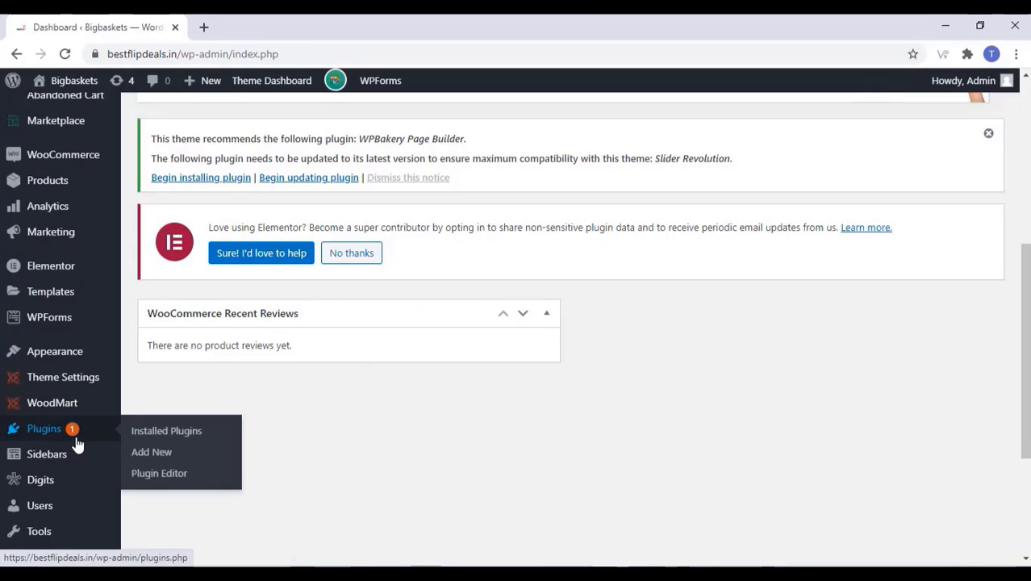
left_click(150, 454)
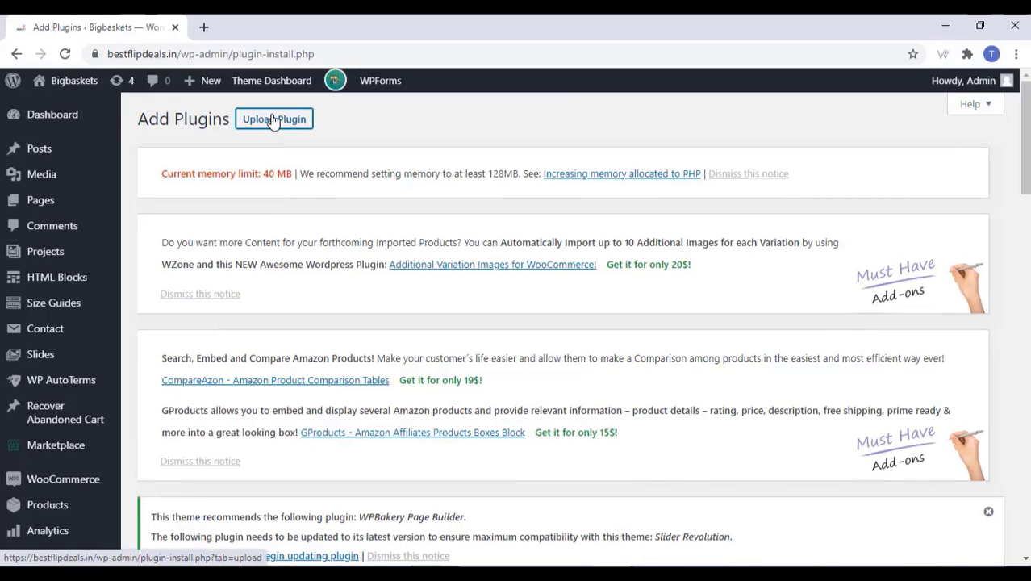
scroll(452, 388, "down", 5)
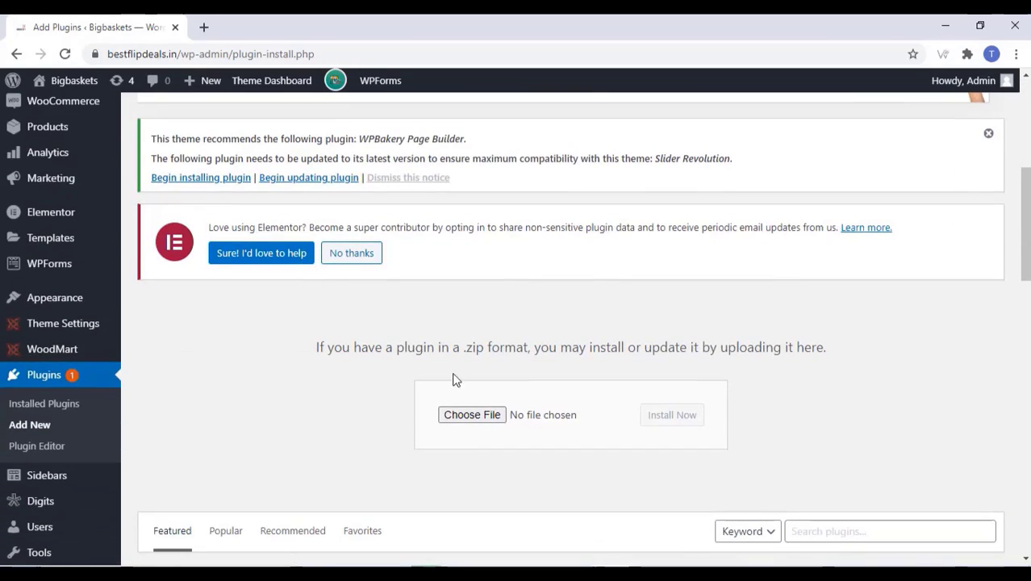
left_click(465, 418)
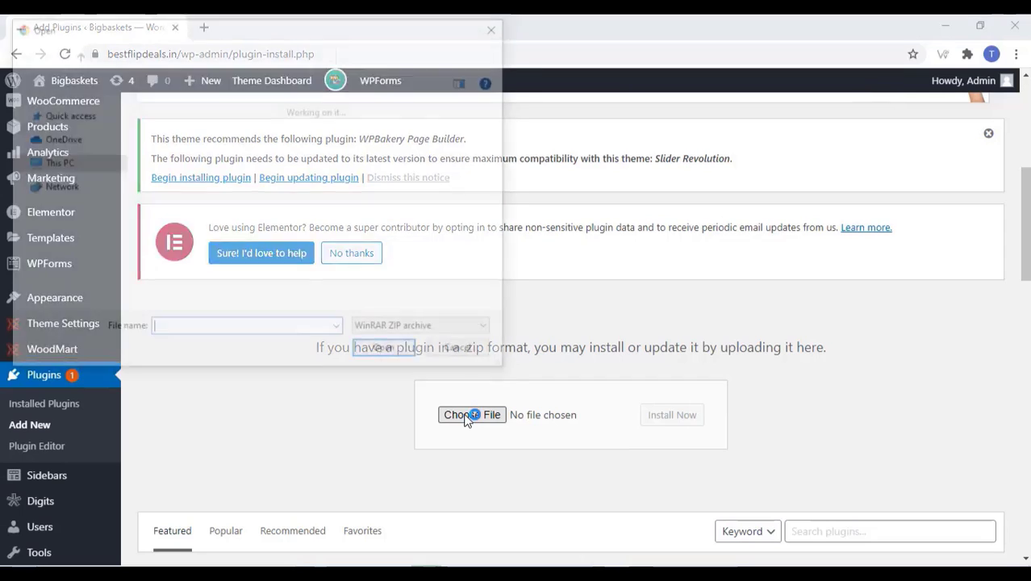
left_click(279, 186)
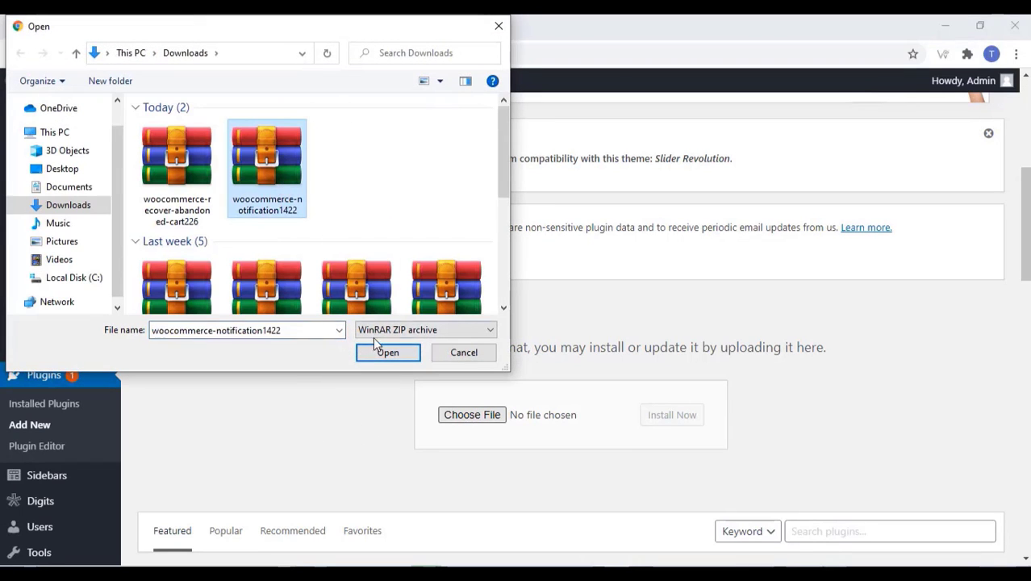
left_click(387, 353)
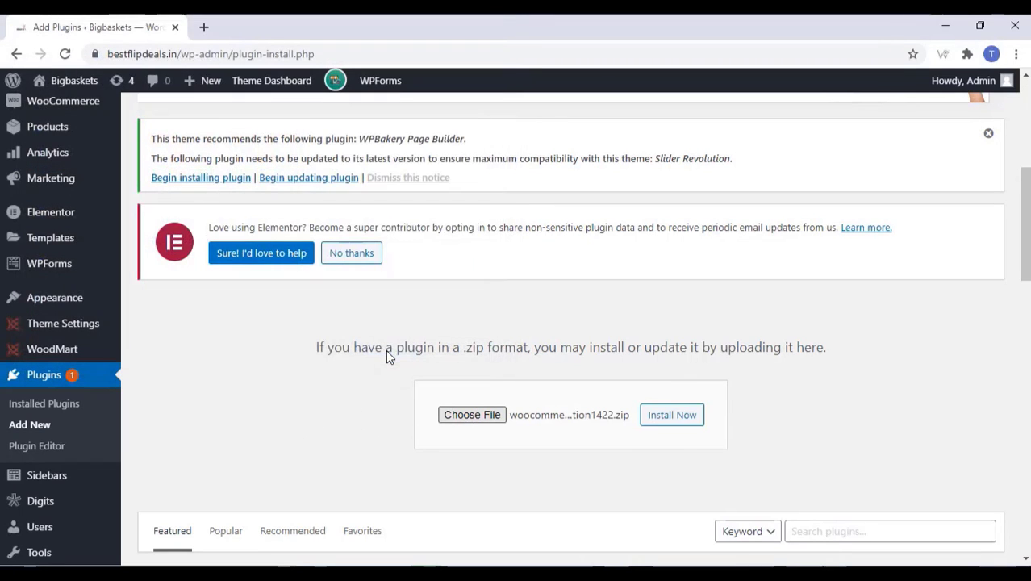
left_click(678, 416)
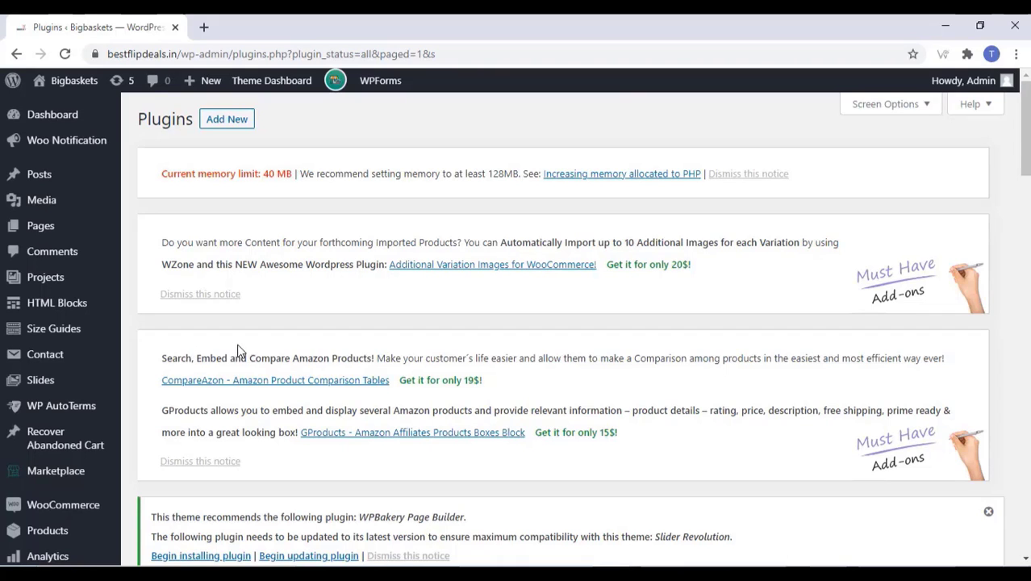
Step: Scroll the Plugins list to confirm WooCommerce Notification is activated
scroll(240, 345, "down", 5)
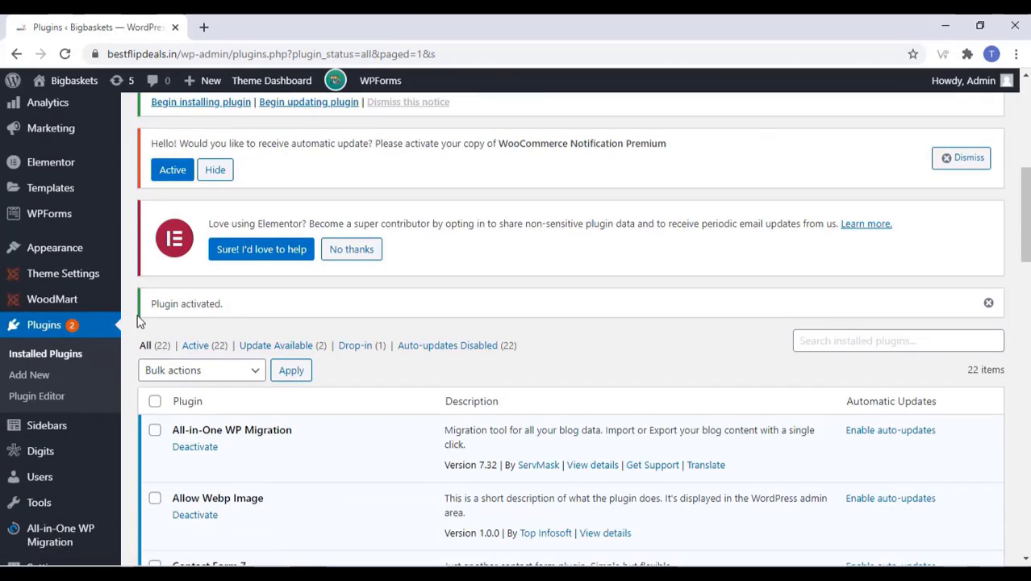
scroll(131, 316, "up", 3)
scroll(131, 318, "up", 2)
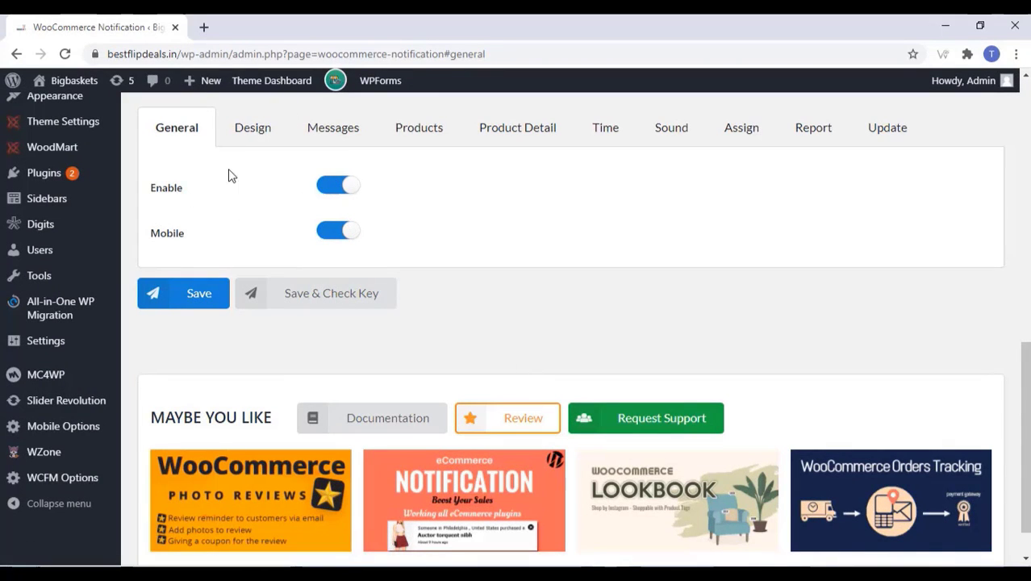
Step: On the Design tab, switch on the Orange background template
left_click(242, 131)
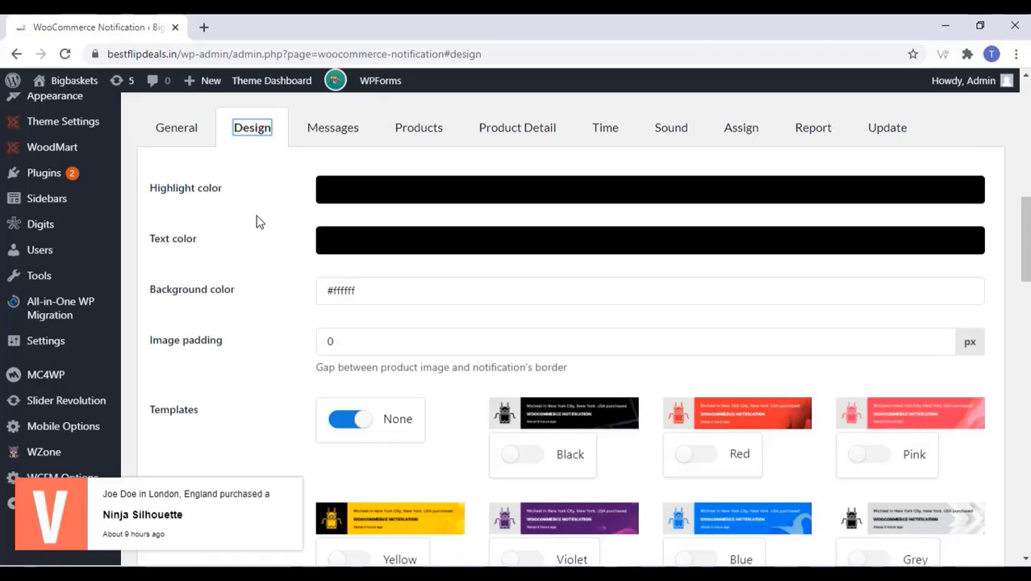
scroll(258, 221, "down", 3)
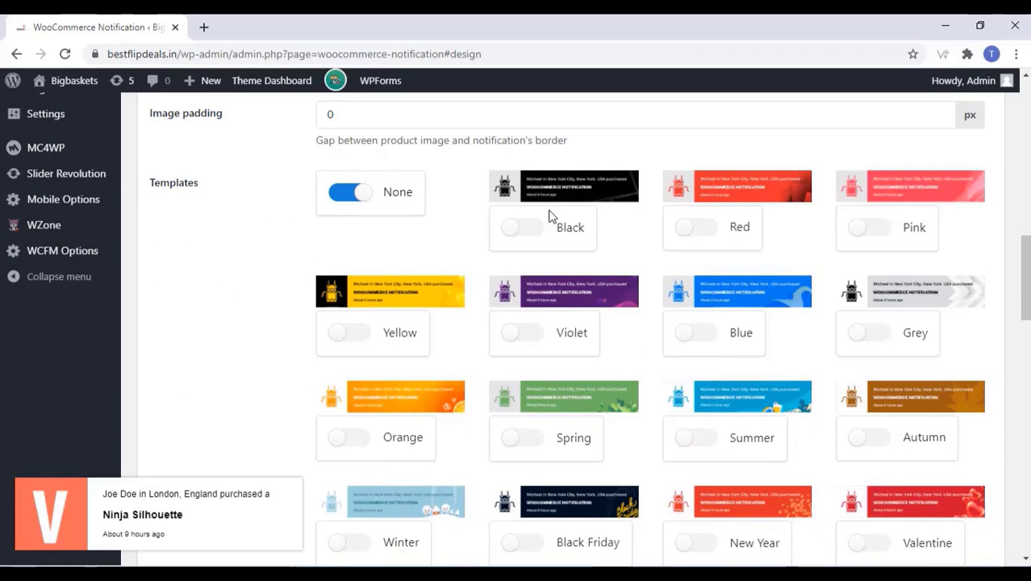
scroll(569, 238, "down", 2)
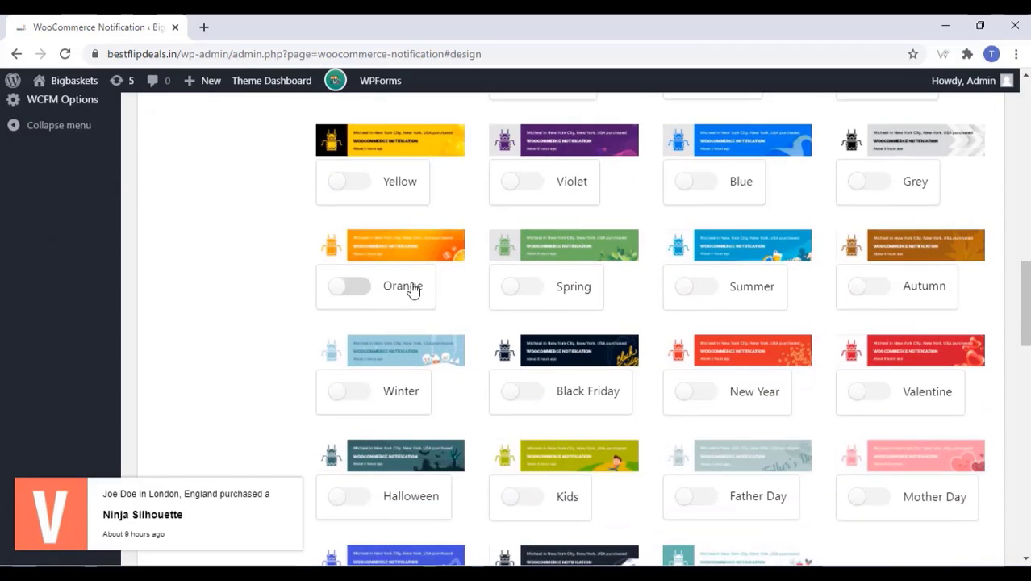
scroll(404, 278, "down", 1)
scroll(379, 258, "up", 1)
left_click(371, 285)
Step: Save the notification design settings
scroll(495, 288, "down", 4)
scroll(389, 316, "down", 3)
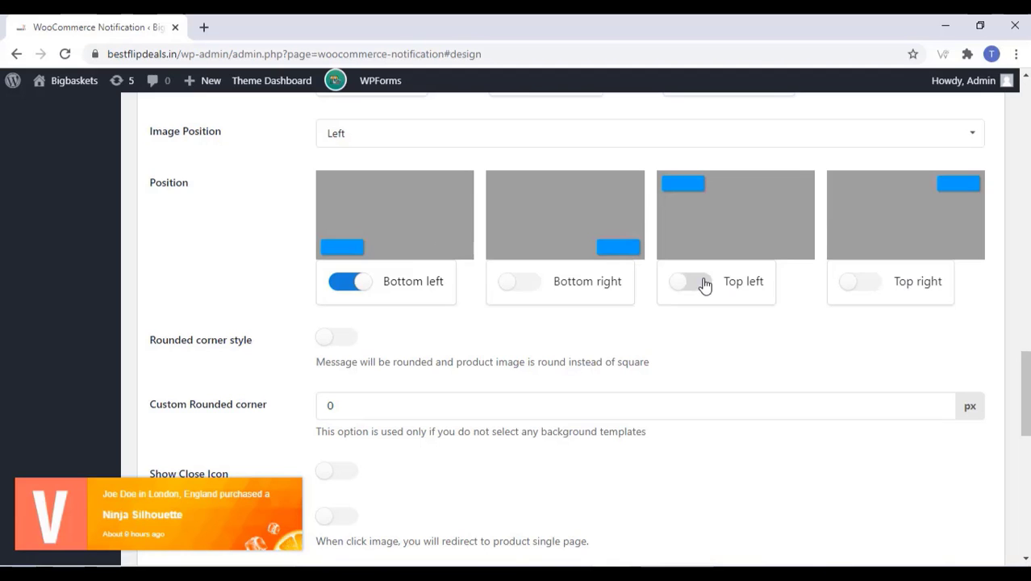
scroll(411, 327, "down", 2)
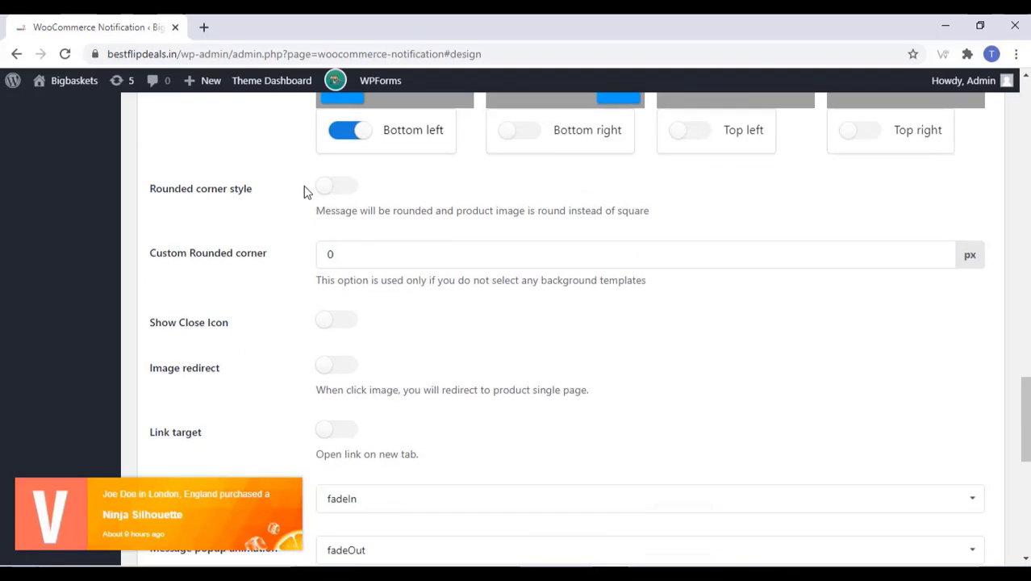
scroll(346, 198, "up", 1)
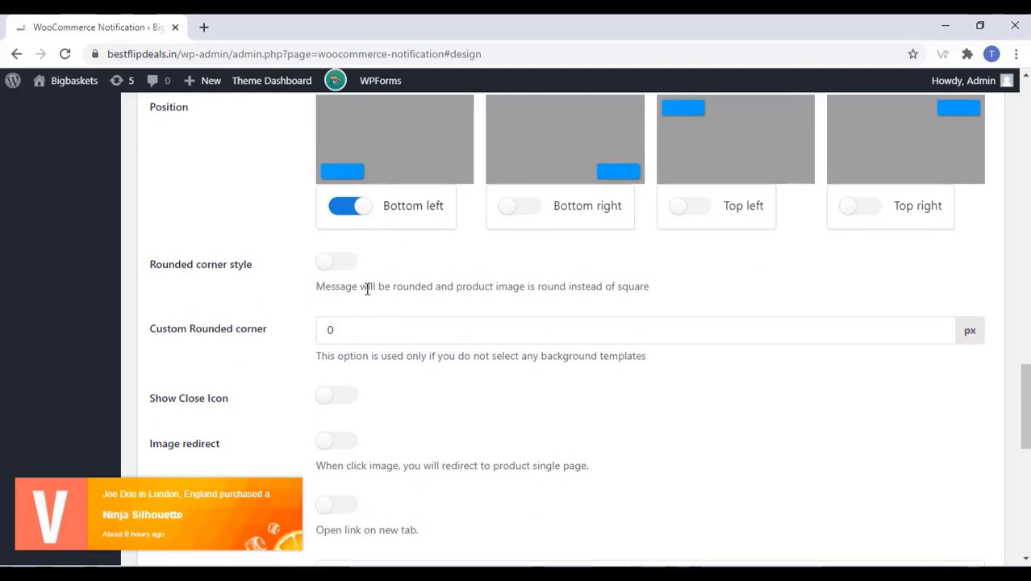
scroll(371, 284, "down", 1)
scroll(379, 281, "down", 2)
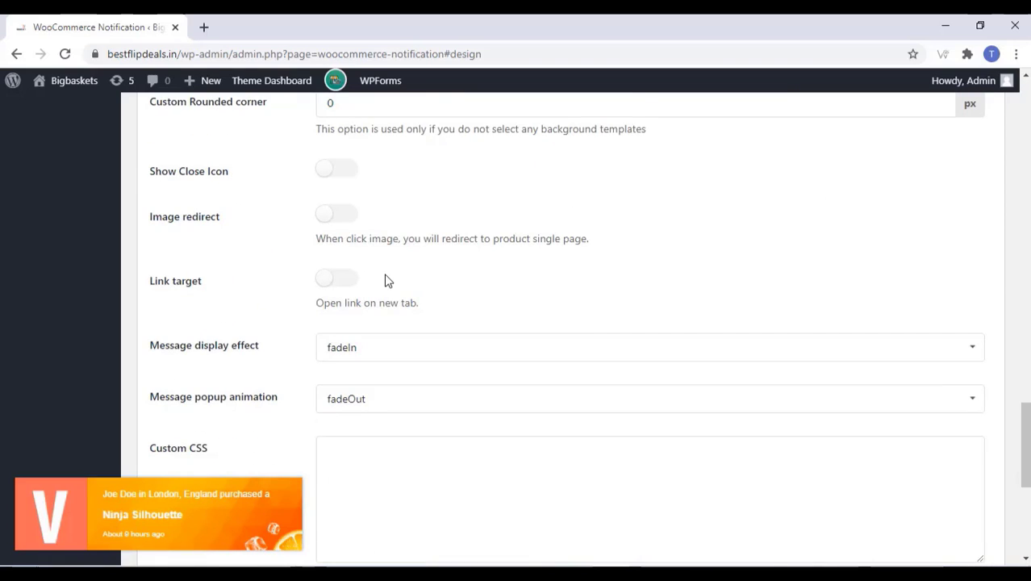
scroll(385, 278, "down", 1)
scroll(425, 239, "down", 2)
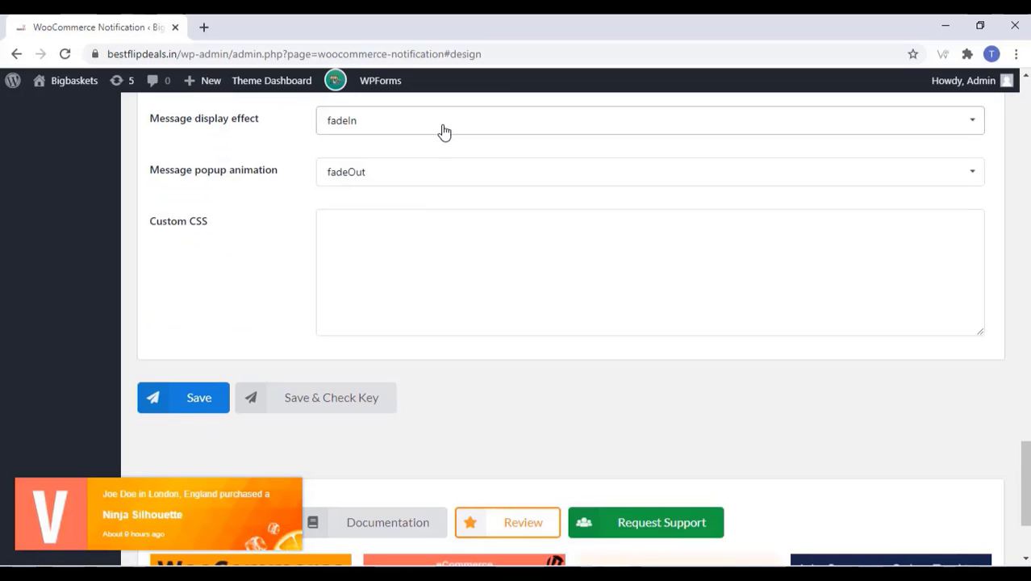
left_click(207, 401)
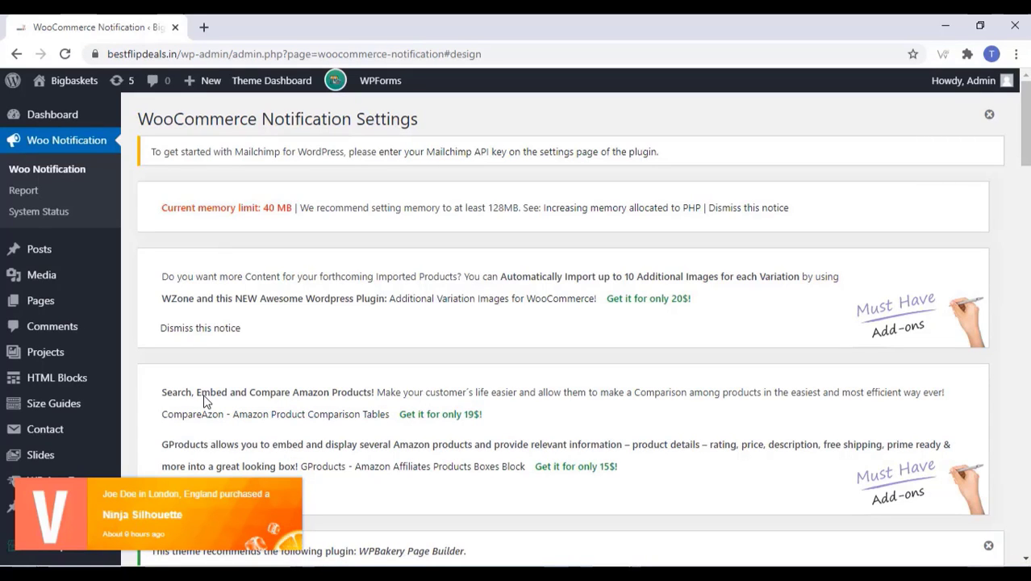
scroll(325, 355, "down", 3)
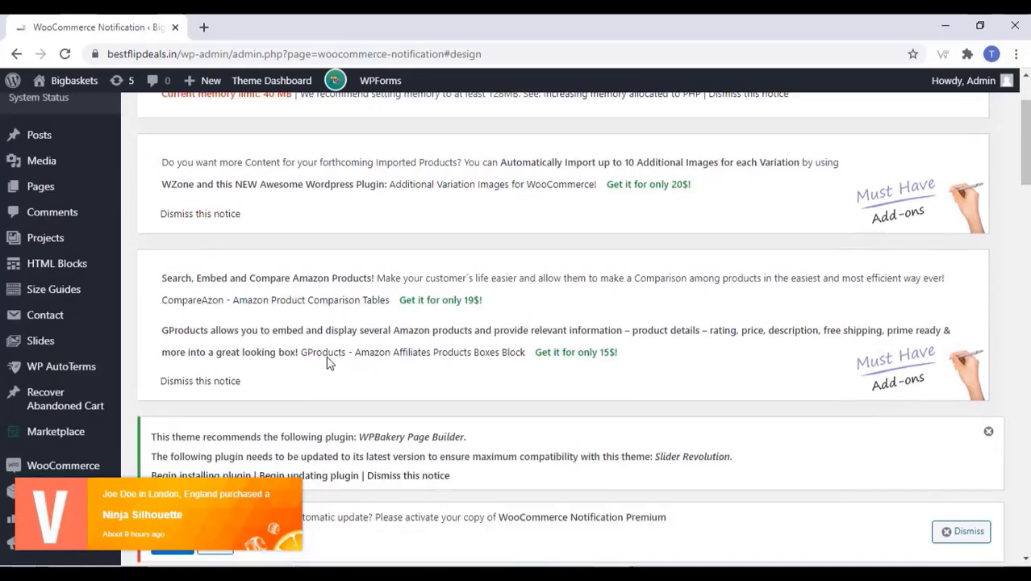
scroll(361, 340, "down", 3)
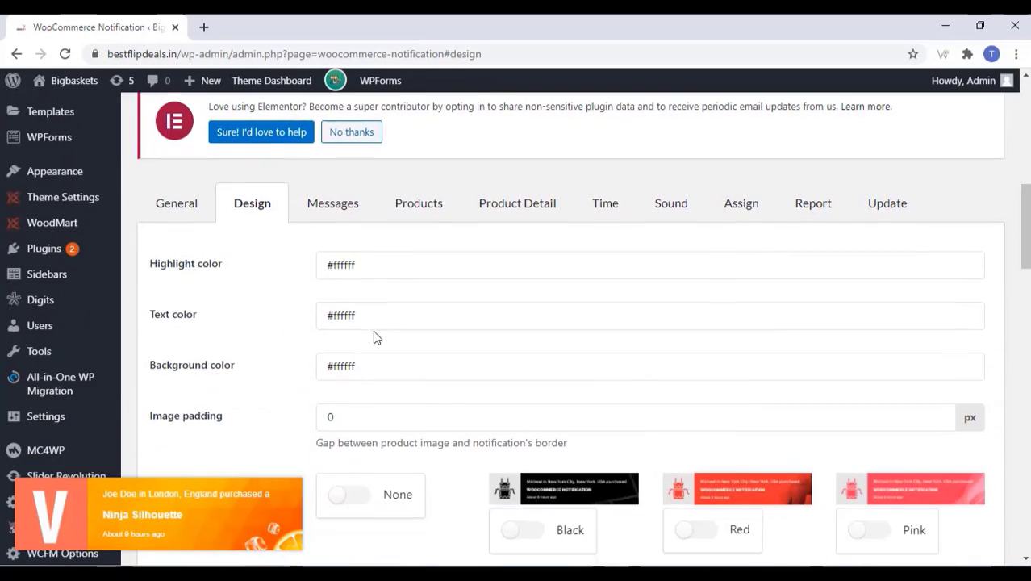
Step: Switch to Messages and review the purchased-message templates and shortcode list
left_click(330, 208)
scroll(398, 306, "down", 1)
scroll(395, 315, "down", 3)
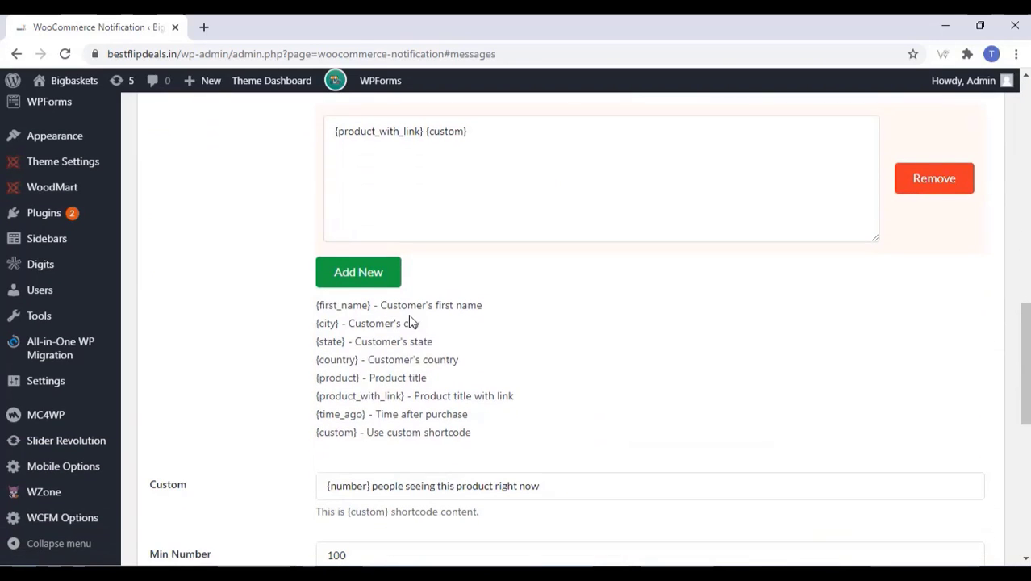
scroll(409, 316, "up", 2)
scroll(409, 317, "down", 3)
scroll(409, 317, "down", 3)
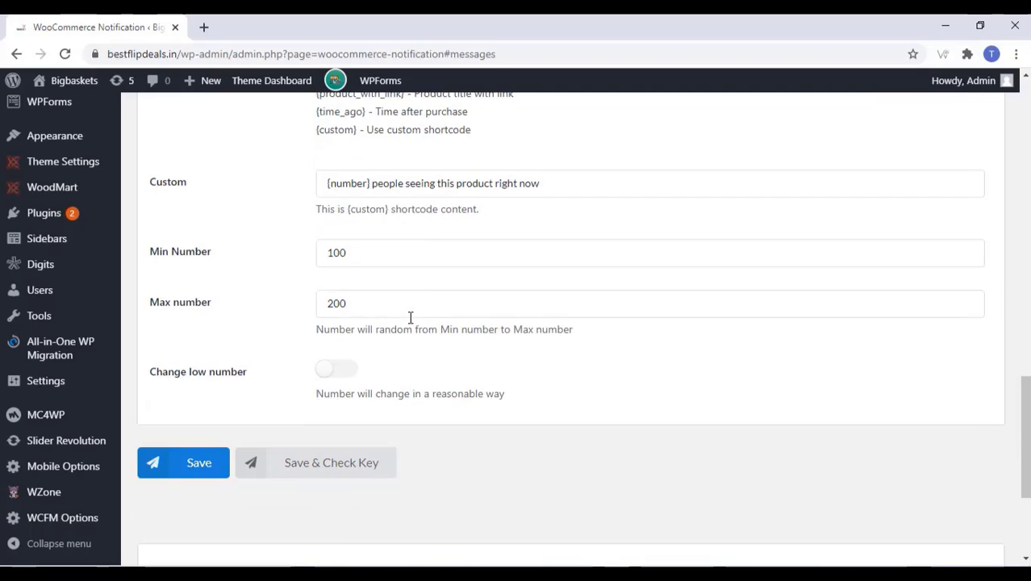
scroll(410, 318, "up", 5)
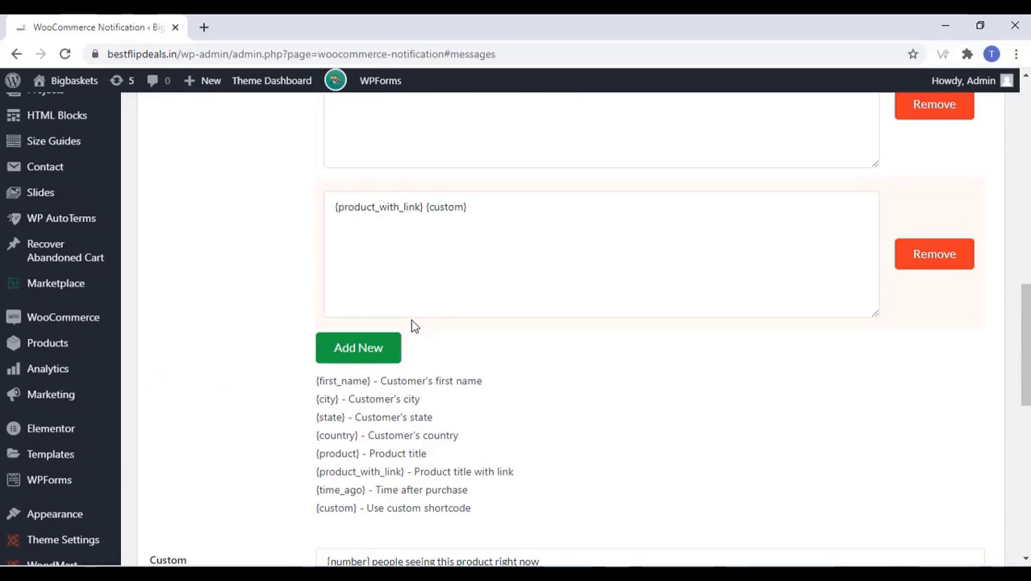
scroll(428, 364, "up", 5)
scroll(436, 359, "down", 1)
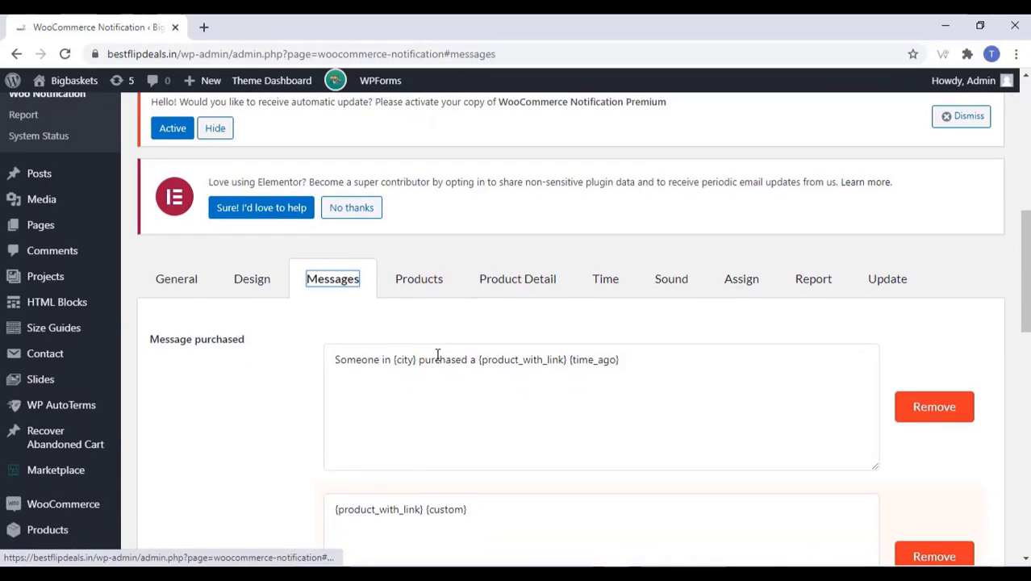
Step: Review the Products settings showing Latest Products with a limit of 50
left_click(430, 283)
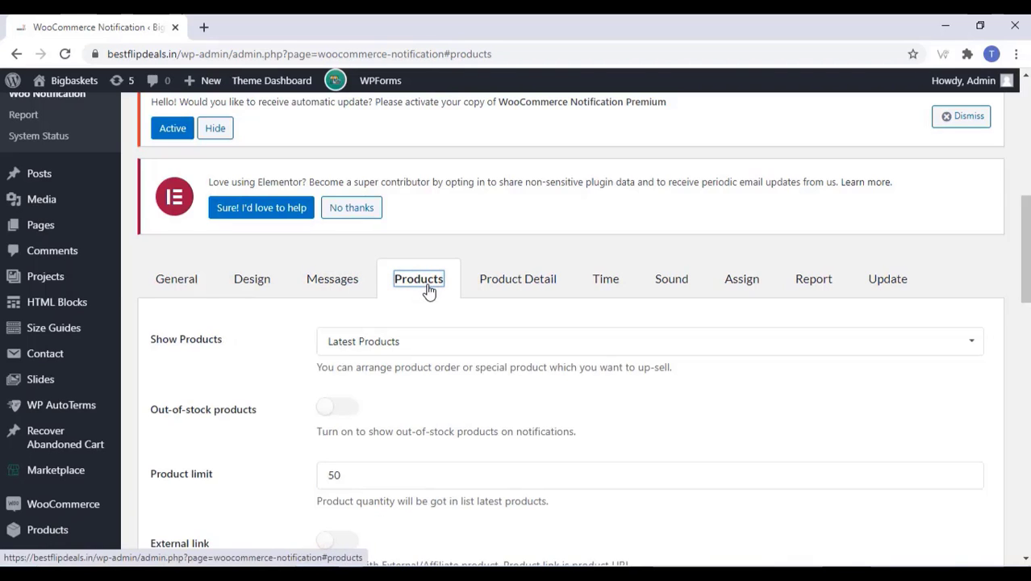
scroll(458, 352, "down", 3)
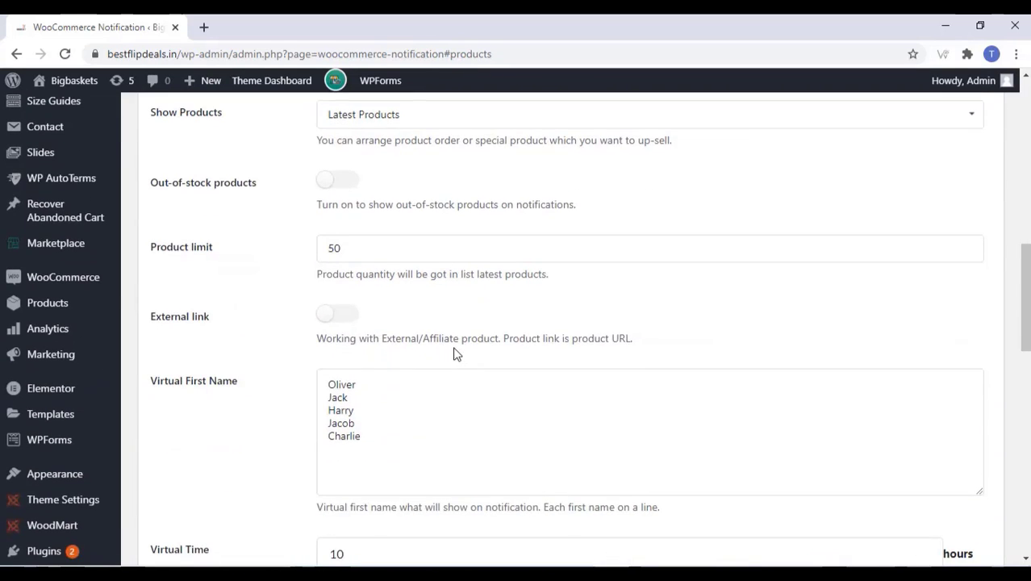
scroll(452, 355, "down", 1)
scroll(419, 331, "down", 1)
scroll(394, 314, "up", 3)
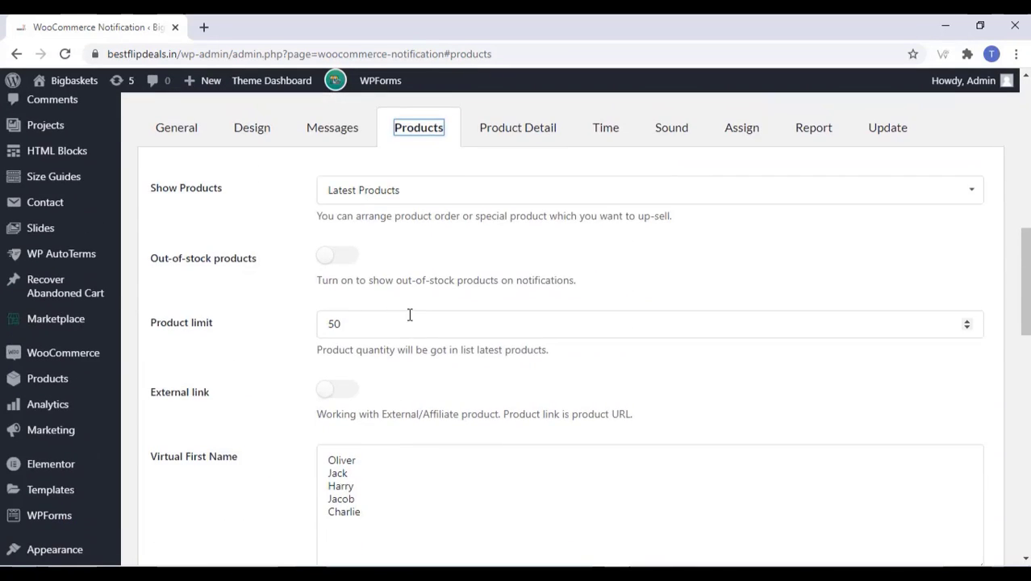
scroll(410, 316, "down", 4)
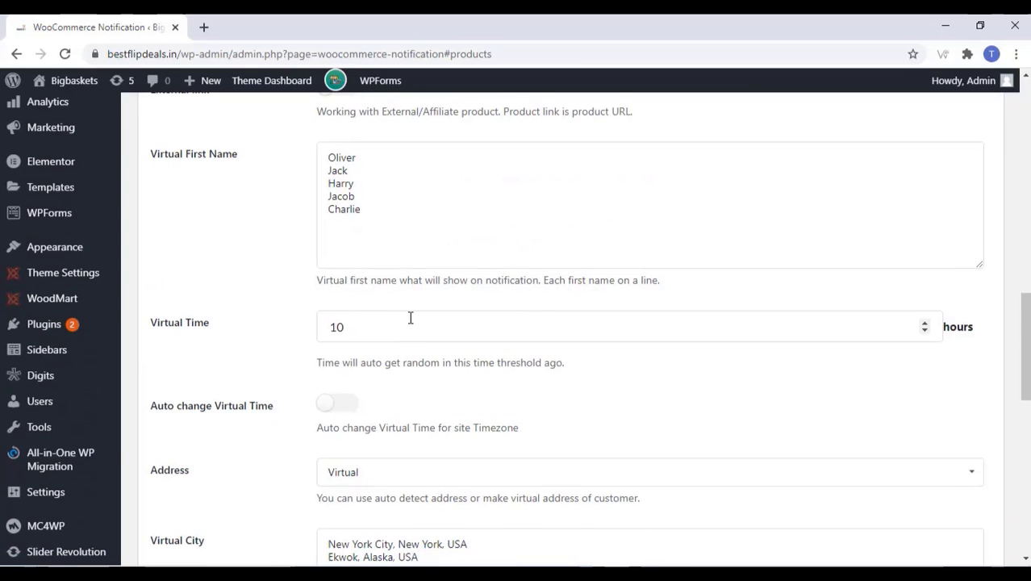
scroll(410, 323, "down", 2)
scroll(410, 325, "down", 1)
scroll(410, 324, "down", 3)
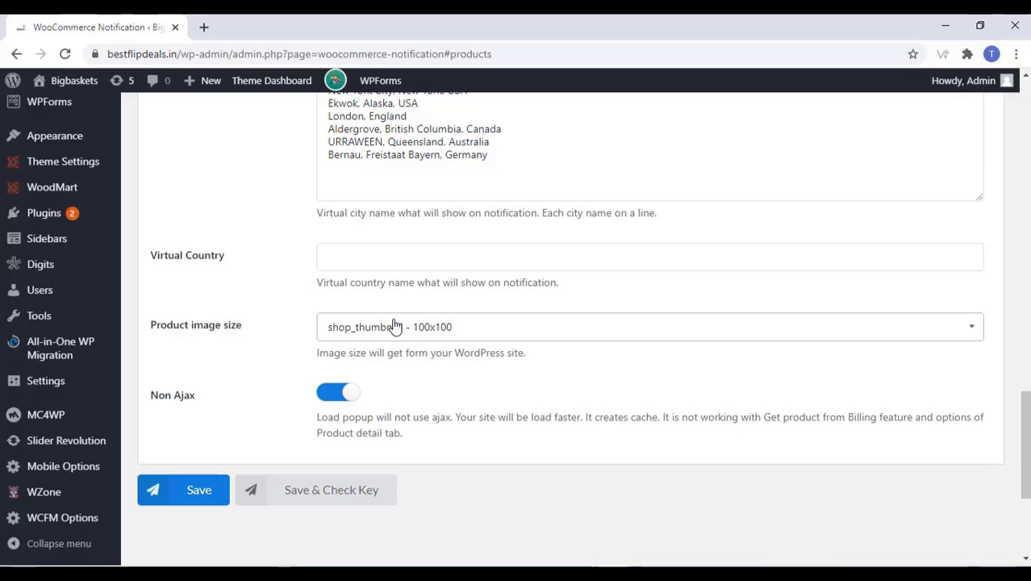
scroll(394, 325, "up", 1)
scroll(395, 325, "up", 4)
scroll(395, 325, "up", 1)
scroll(394, 323, "up", 2)
scroll(404, 306, "up", 2)
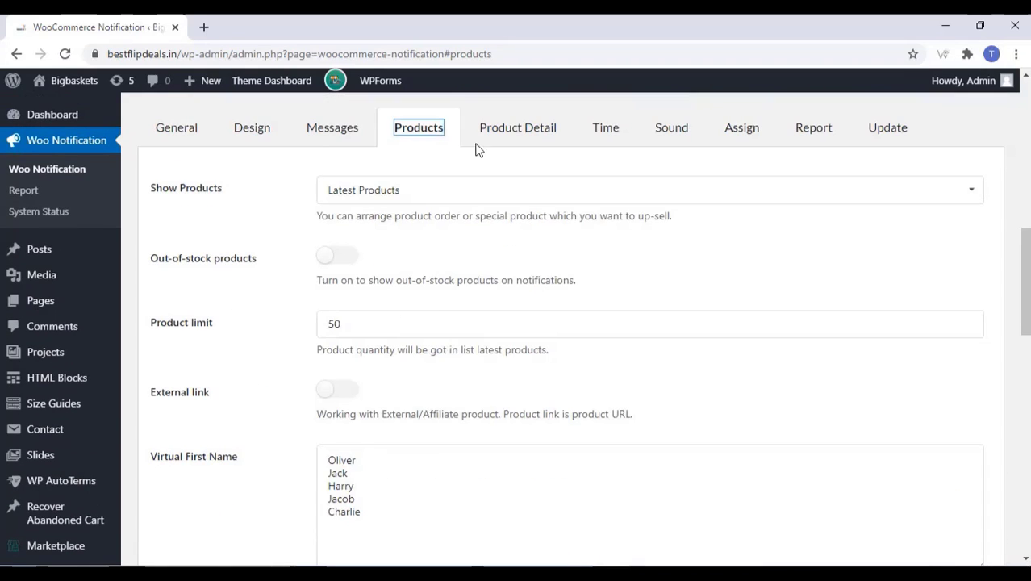
Step: Look over Product Detail and Time, then enable notification Sound and save
left_click(523, 137)
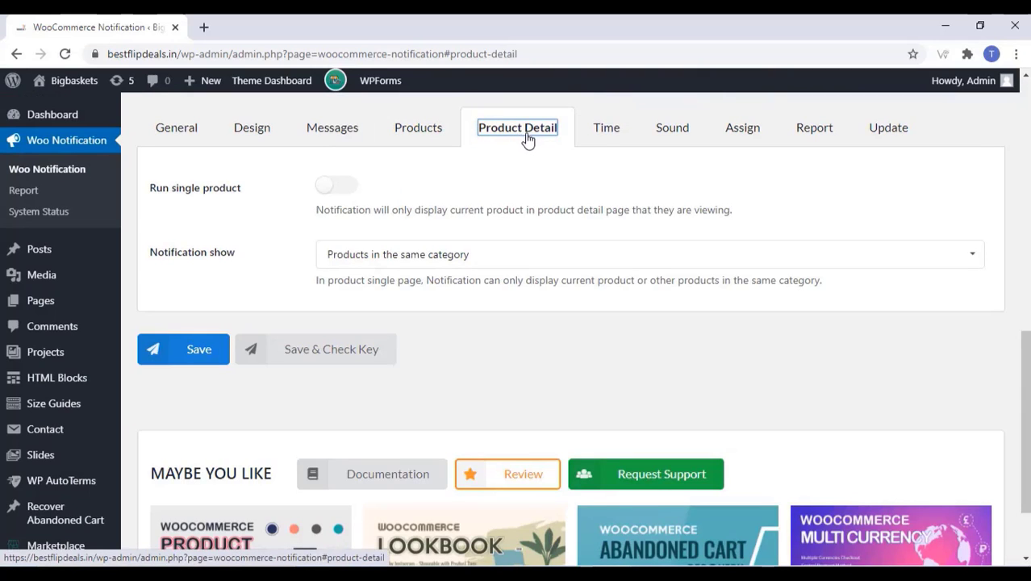
left_click(607, 129)
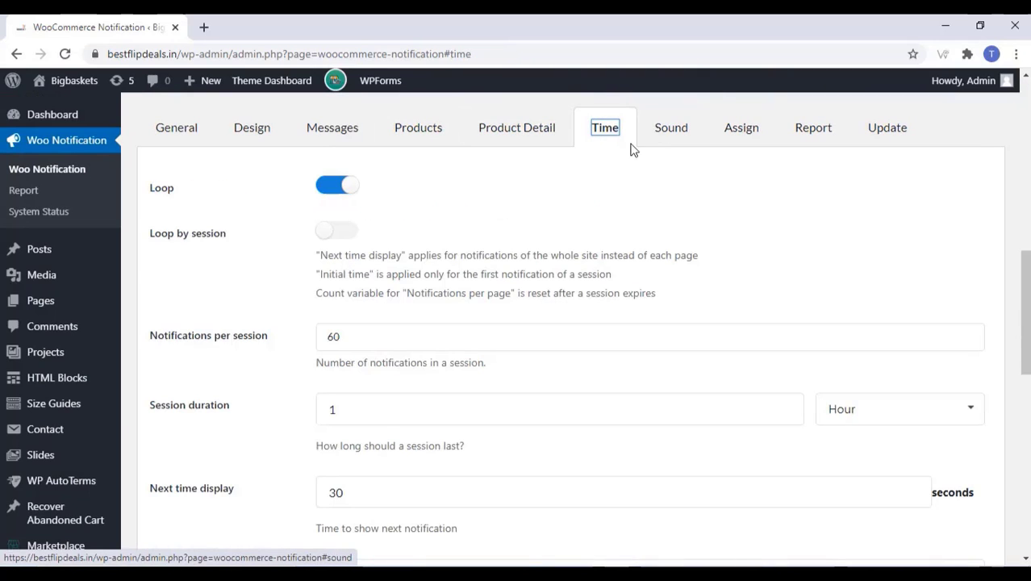
scroll(550, 266, "down", 3)
scroll(552, 265, "down", 1)
scroll(550, 265, "up", 7)
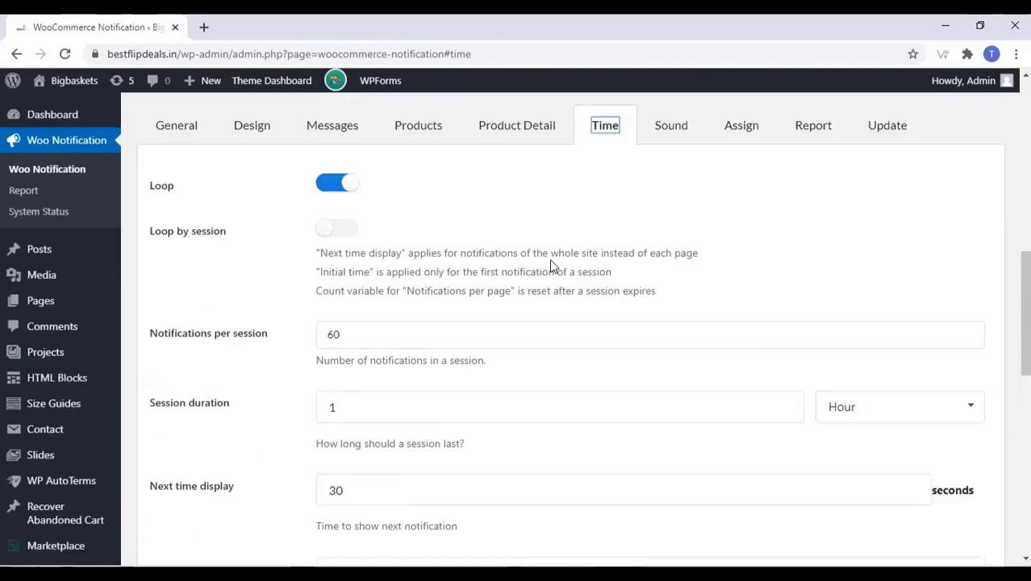
scroll(613, 258, "up", 1)
left_click(660, 253)
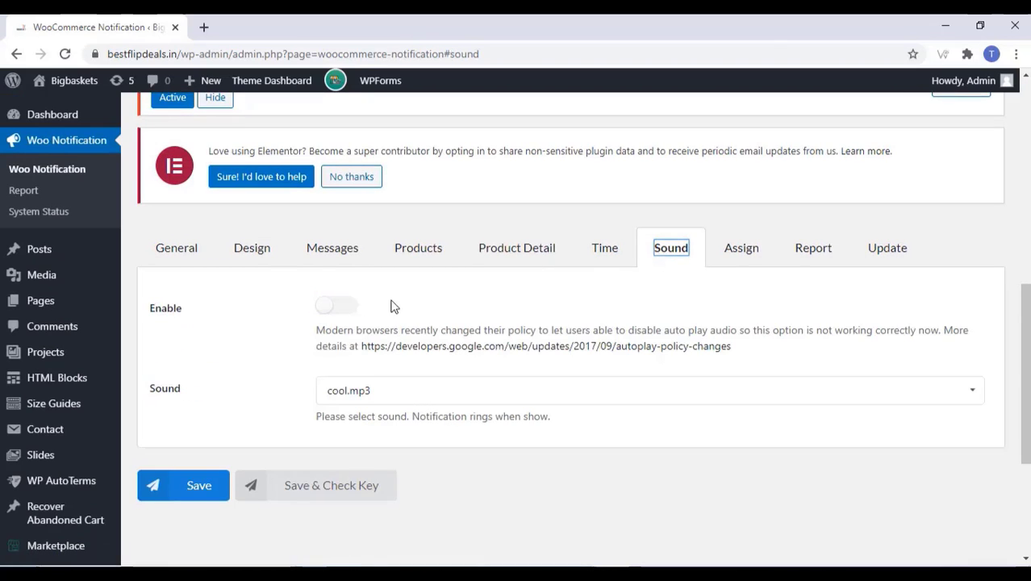
left_click(342, 306)
left_click(180, 485)
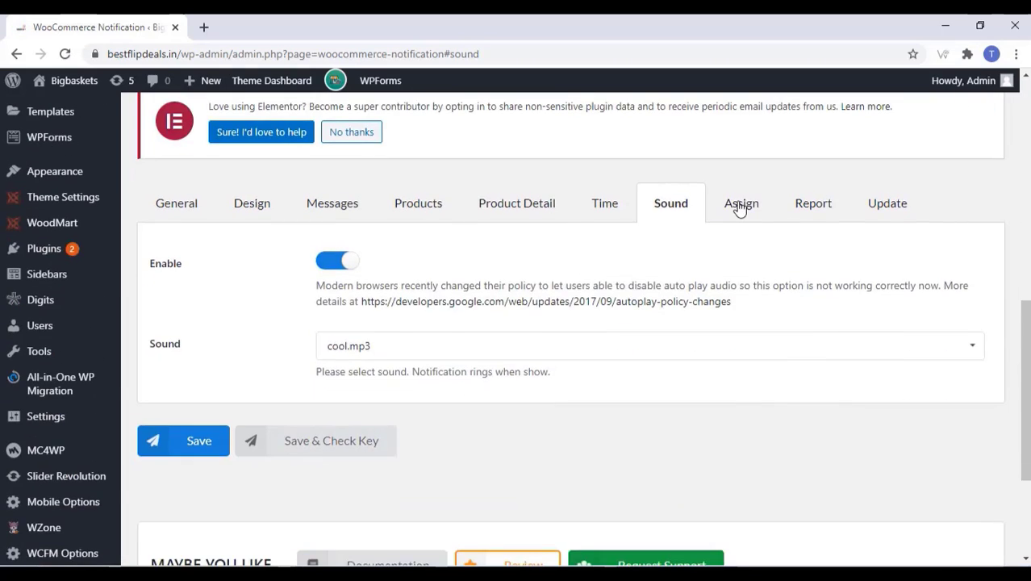
Step: View the Assign settings for hiding notifications on specific pages
left_click(740, 206)
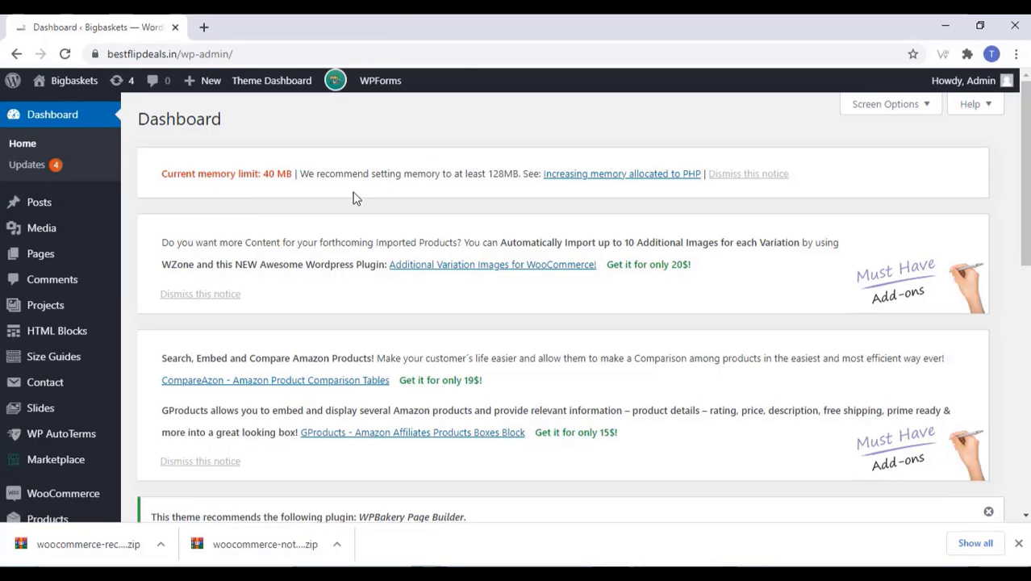
scroll(298, 244, "down", 2)
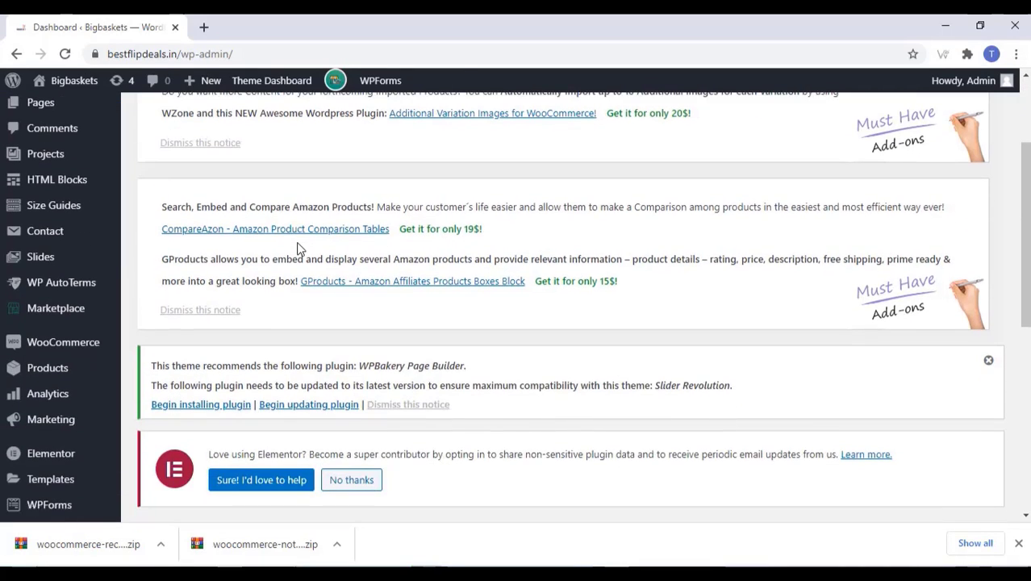
scroll(262, 226, "down", 2)
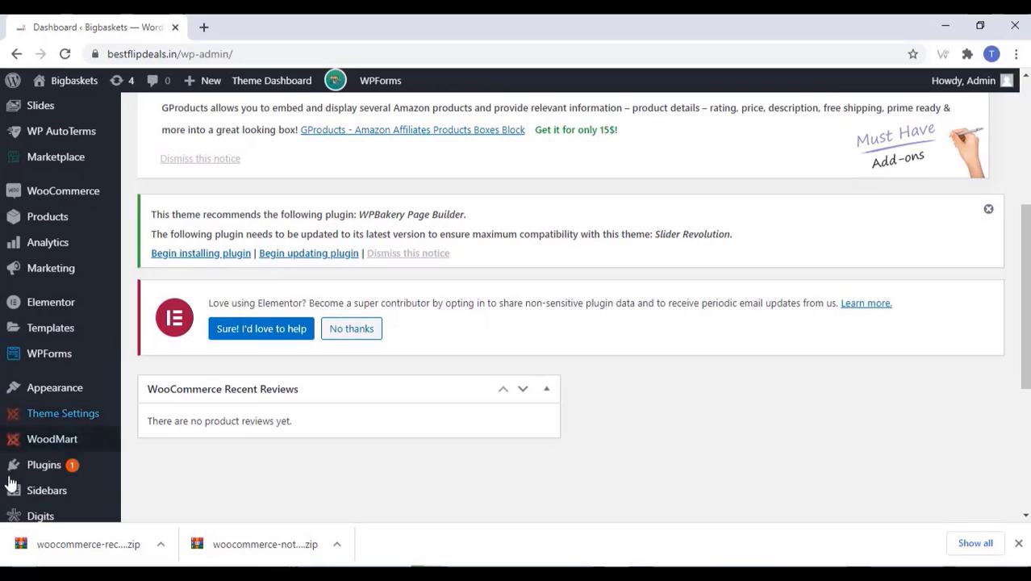
mouse_move(44, 464)
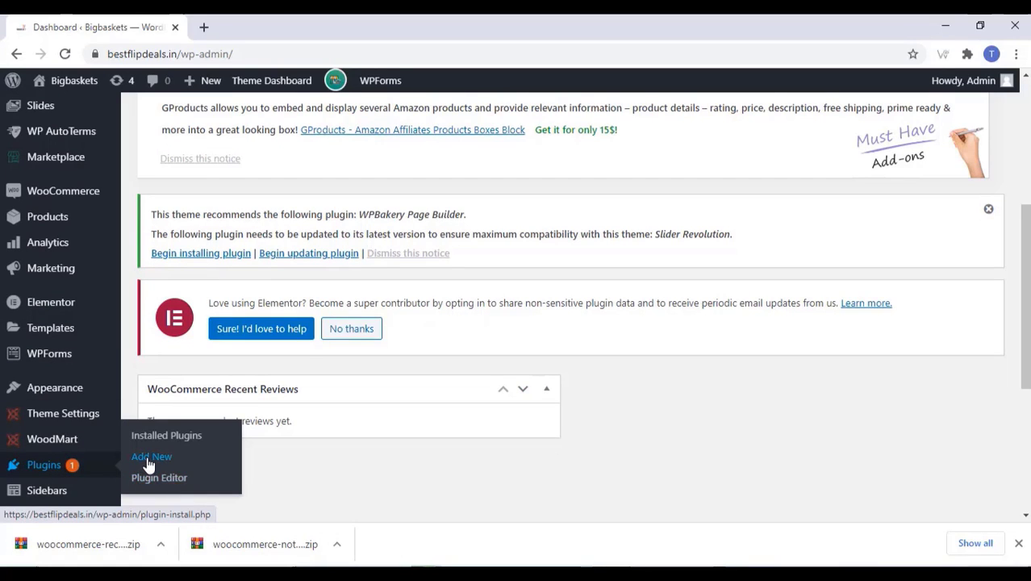
Step: Upload and install the woocommerce-recover-abandoned-cart226 plugin zip
left_click(149, 466)
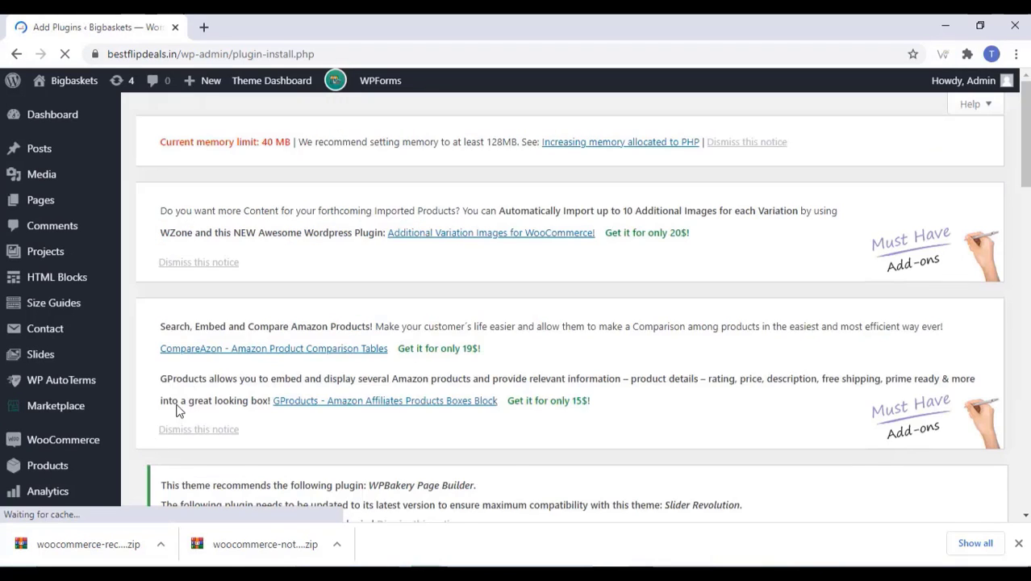
left_click(276, 119)
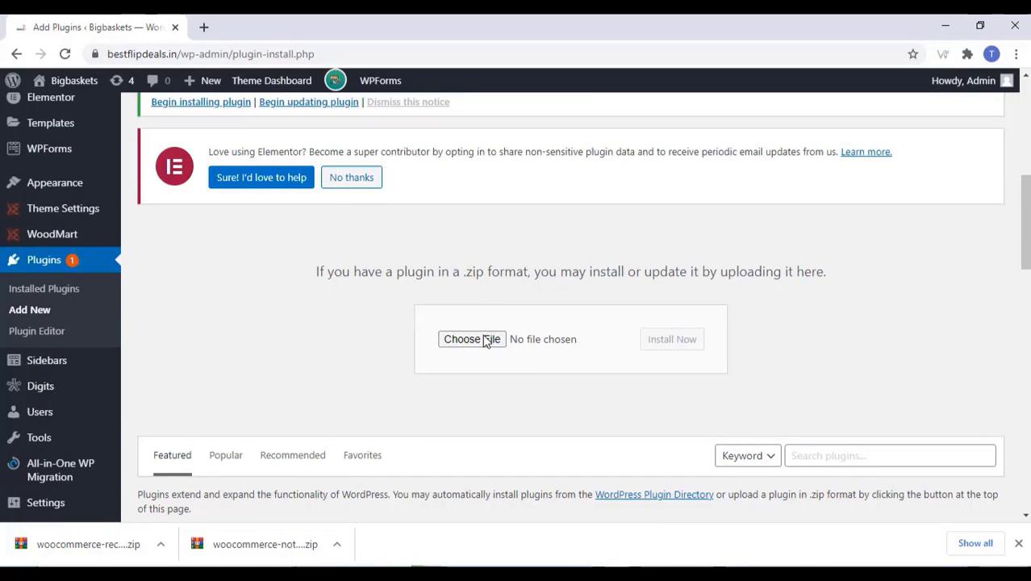
left_click(486, 340)
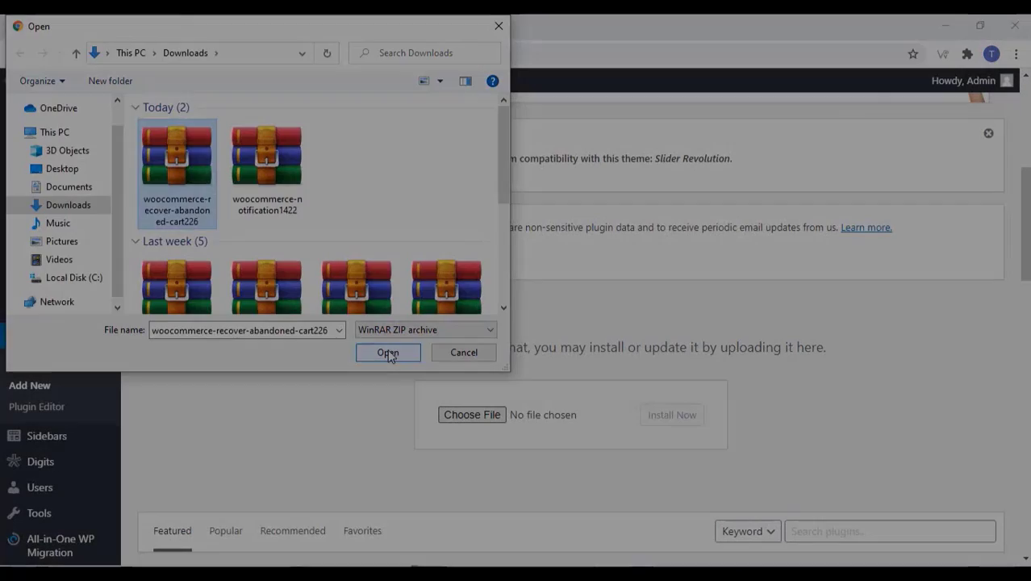
left_click(388, 354)
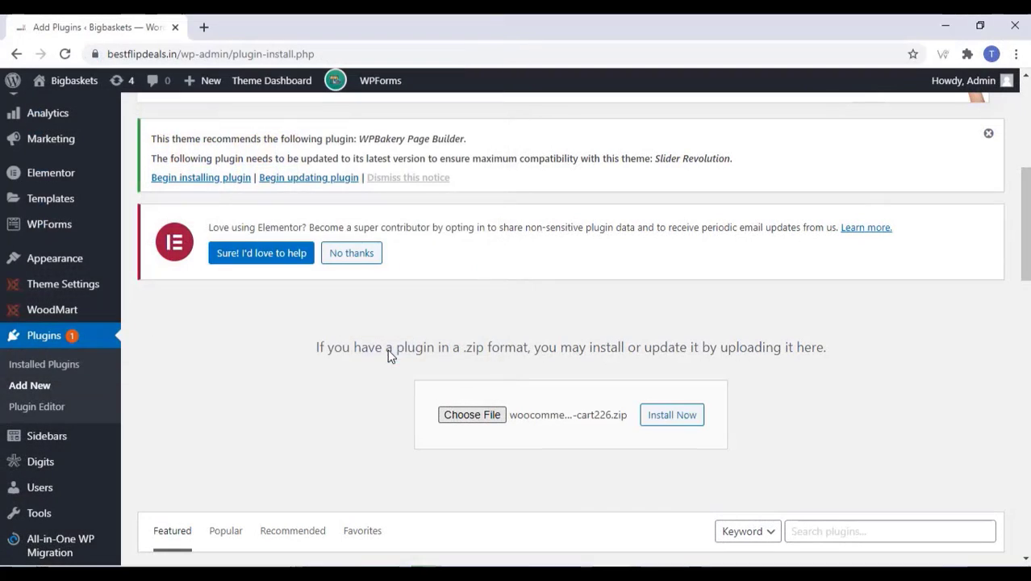
left_click(668, 415)
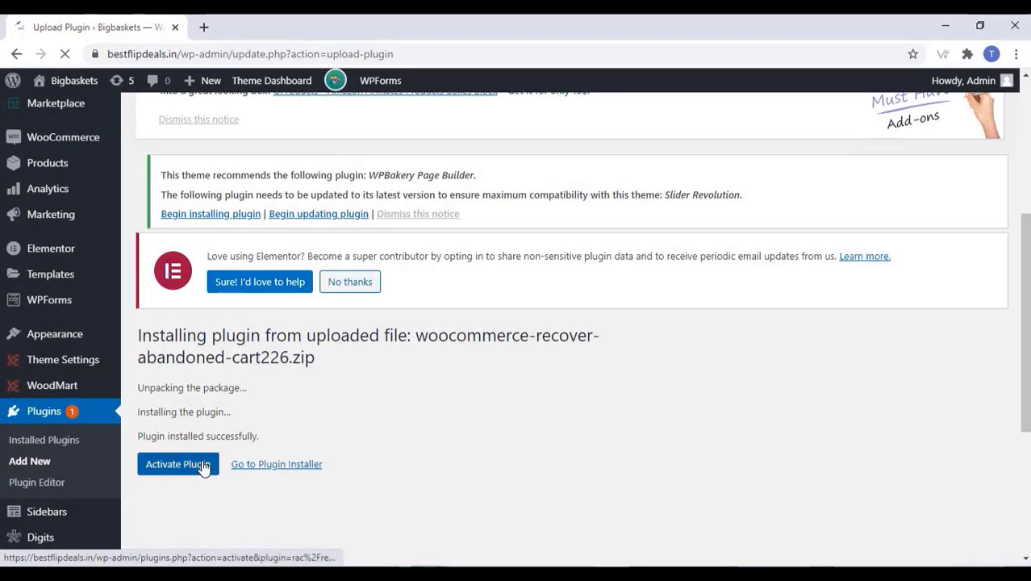
Step: Activate Recover Abandoned Cart and review its General Settings time, cron and cart-list options
left_click(203, 466)
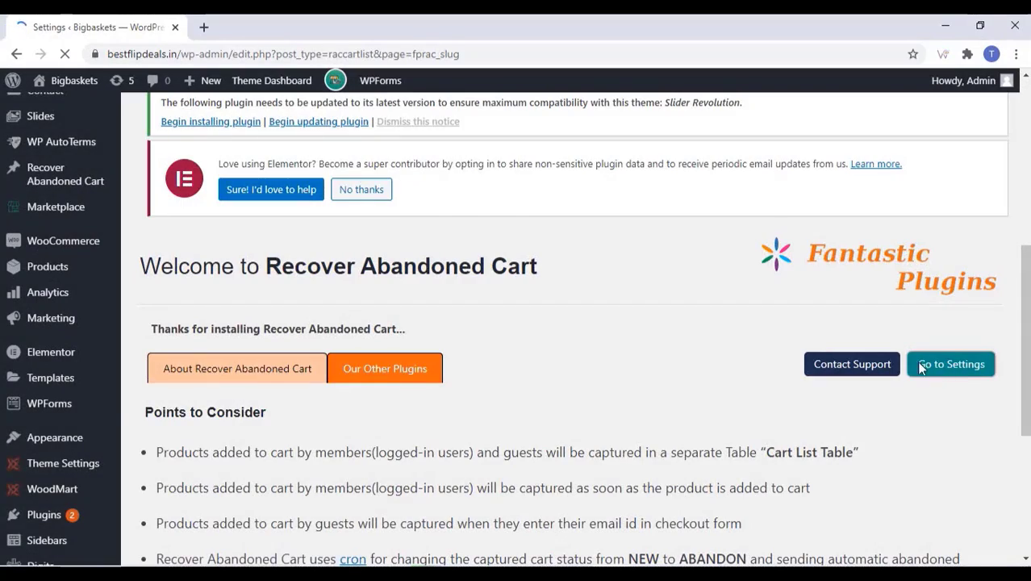
left_click(923, 364)
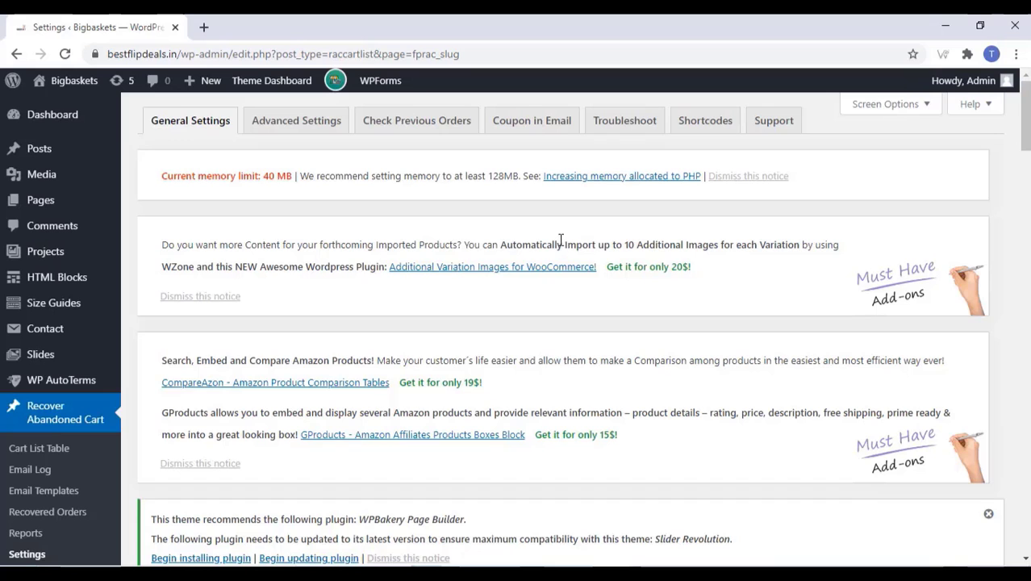
scroll(557, 246, "down", 1)
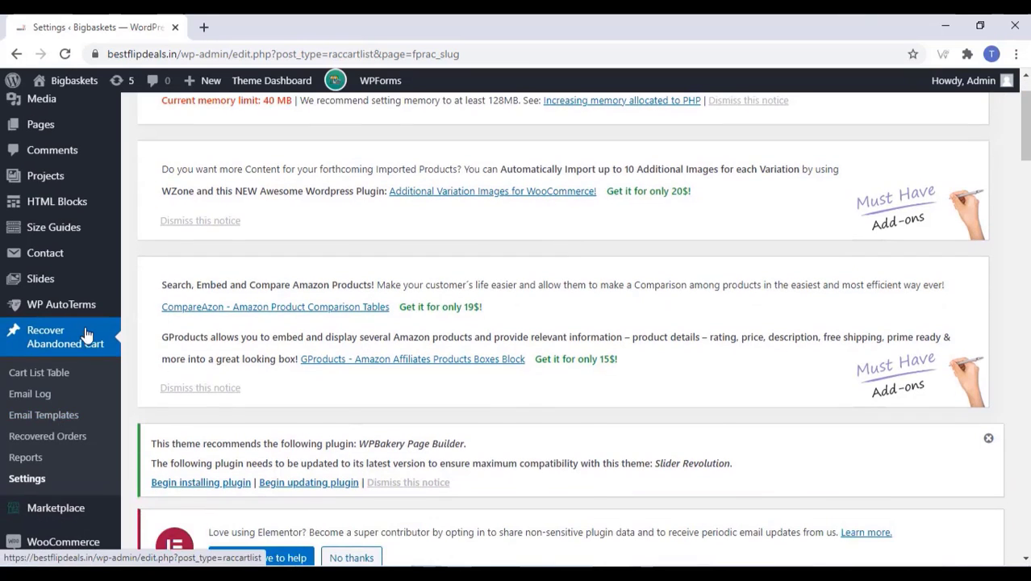
scroll(334, 269, "down", 2)
scroll(338, 278, "down", 2)
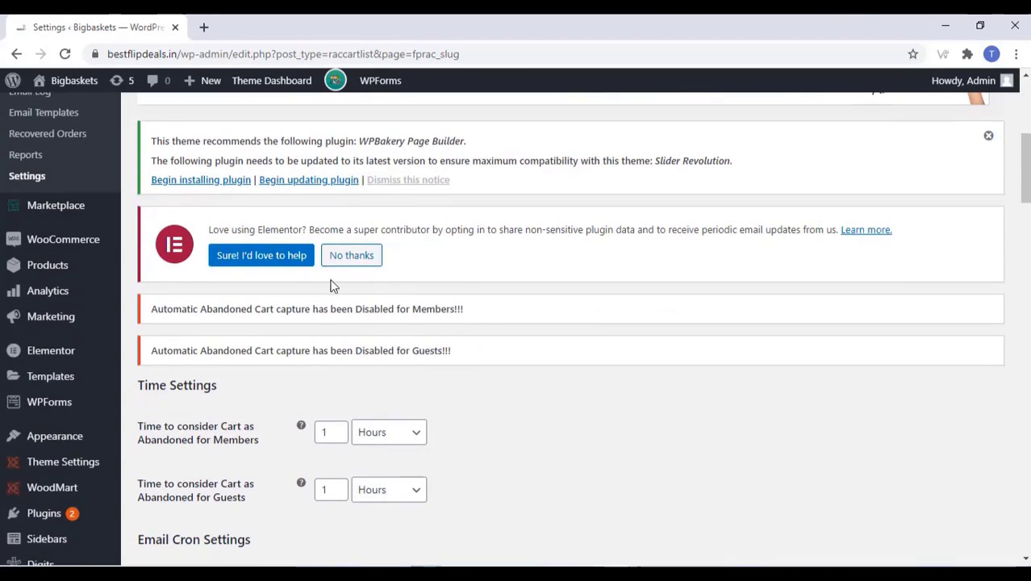
scroll(509, 308, "down", 2)
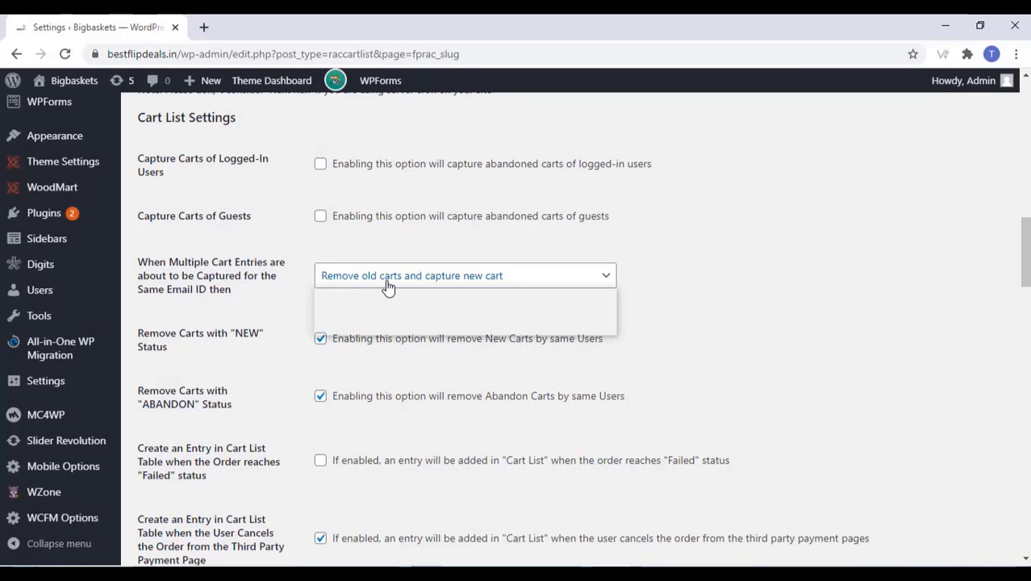
Step: Keep duplicate-cart handling and tick both Notify Admin by Email boxes (abandoned and recovered)
left_click(388, 285)
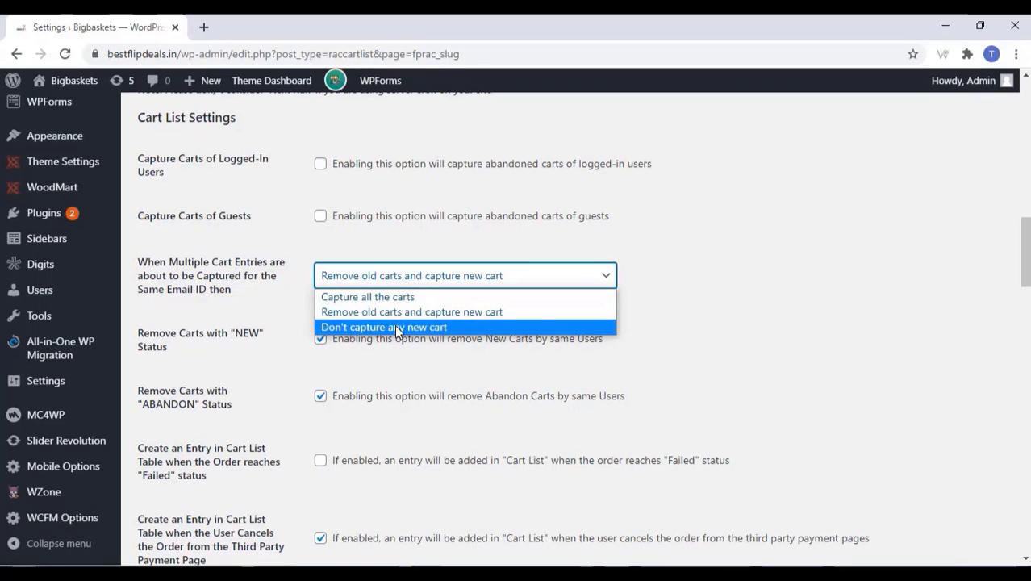
left_click(755, 273)
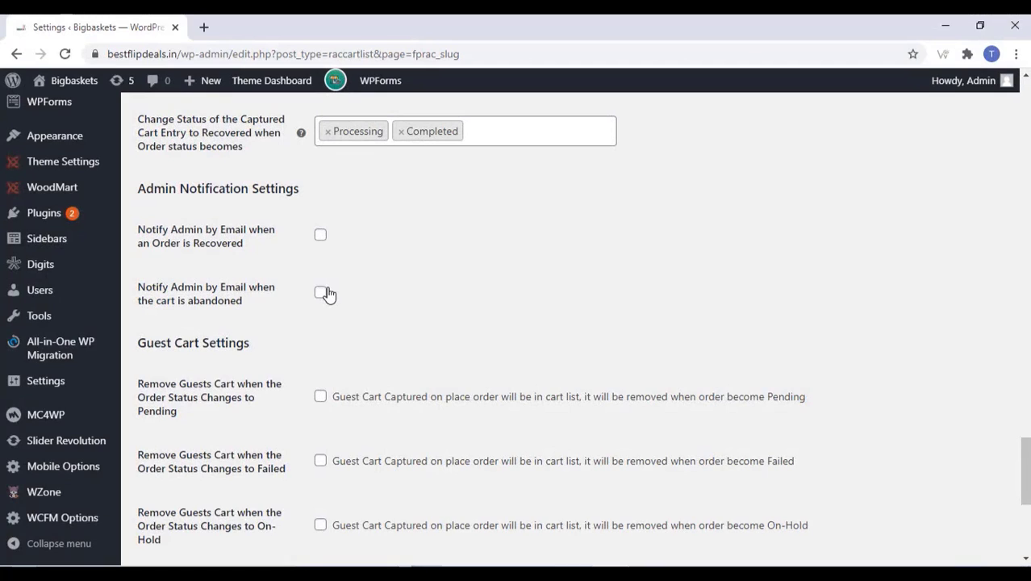
left_click(321, 292)
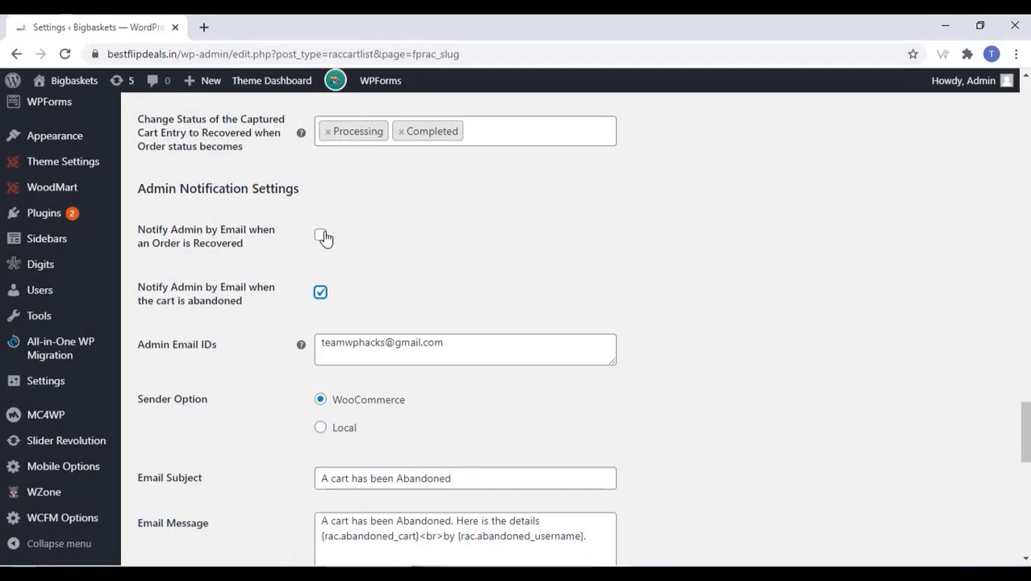
left_click(321, 235)
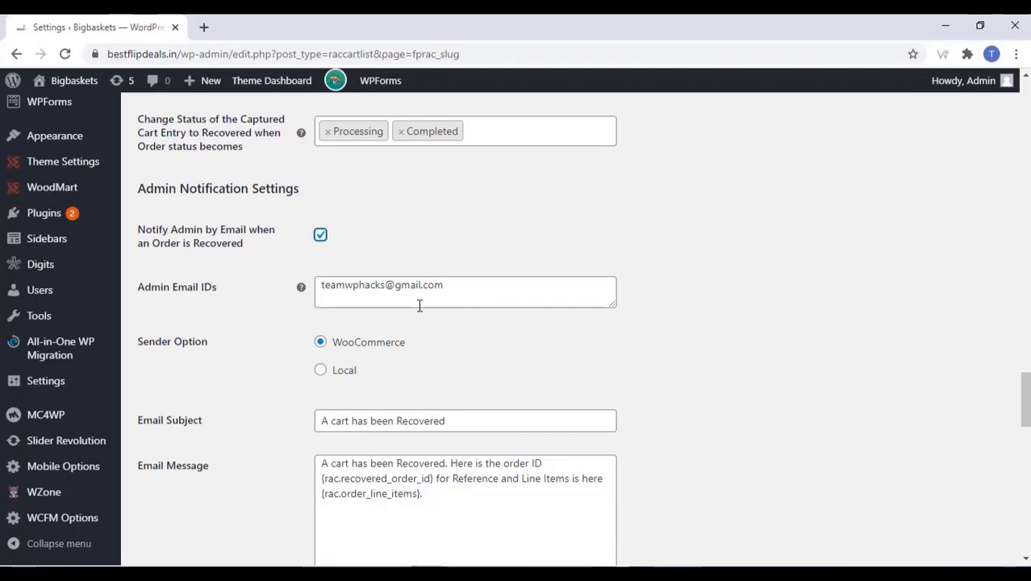
Step: Review Guest Cart Settings, which remove carts on Processing and Completed orders
scroll(419, 304, "down", 2)
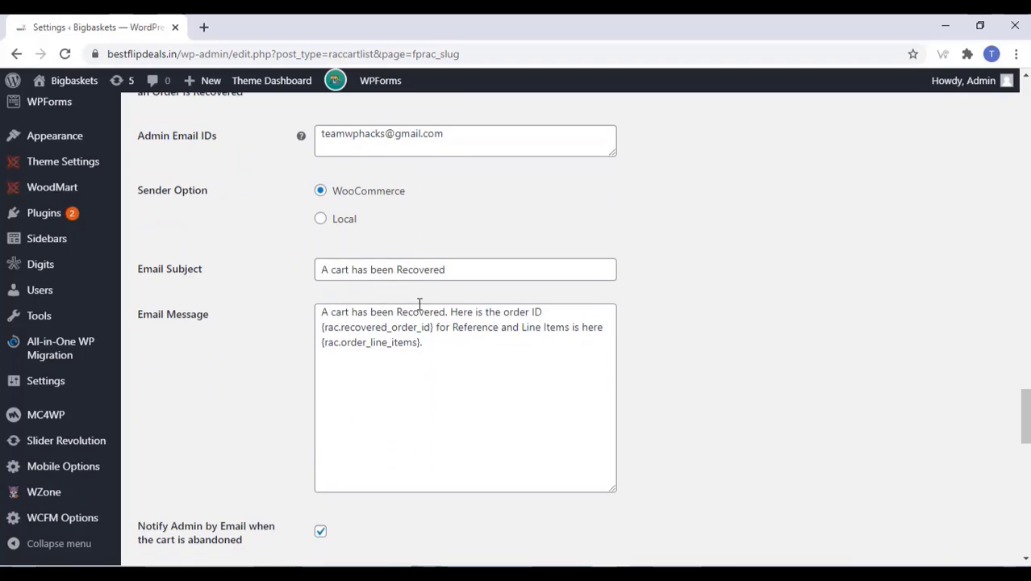
scroll(418, 304, "down", 4)
scroll(417, 300, "down", 1)
scroll(427, 300, "down", 1)
scroll(435, 299, "down", 3)
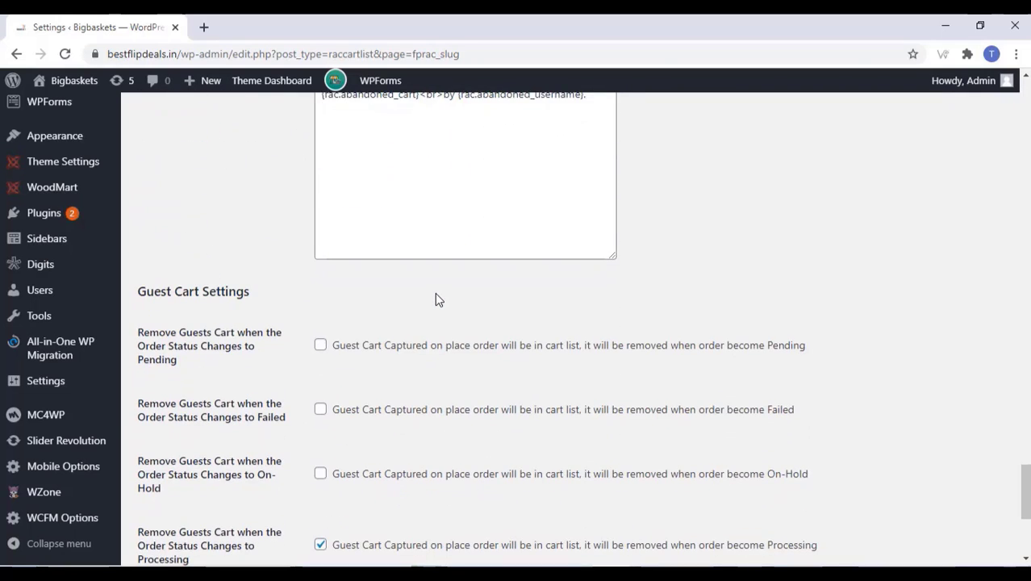
scroll(436, 294, "down", 2)
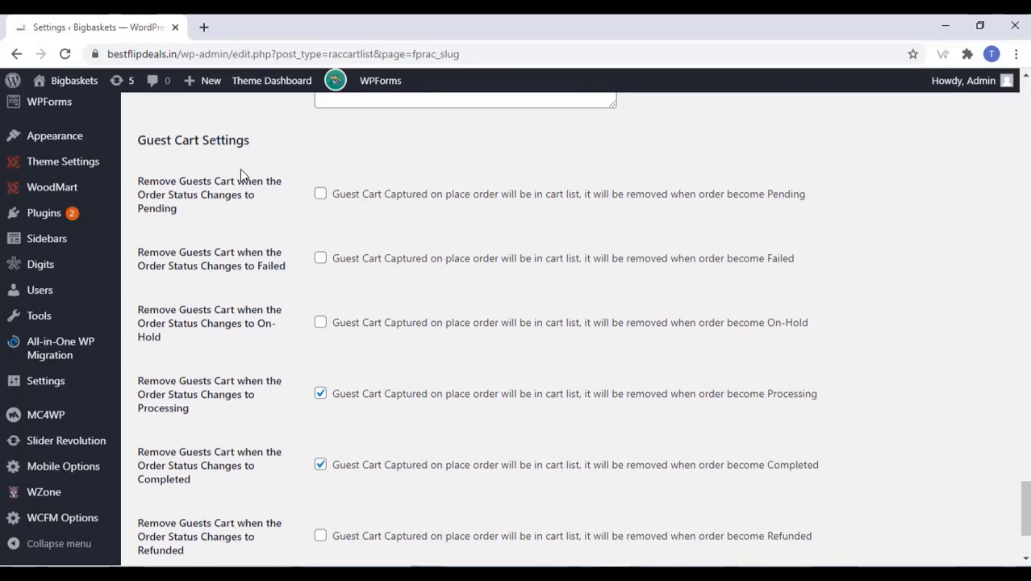
scroll(240, 170, "down", 1)
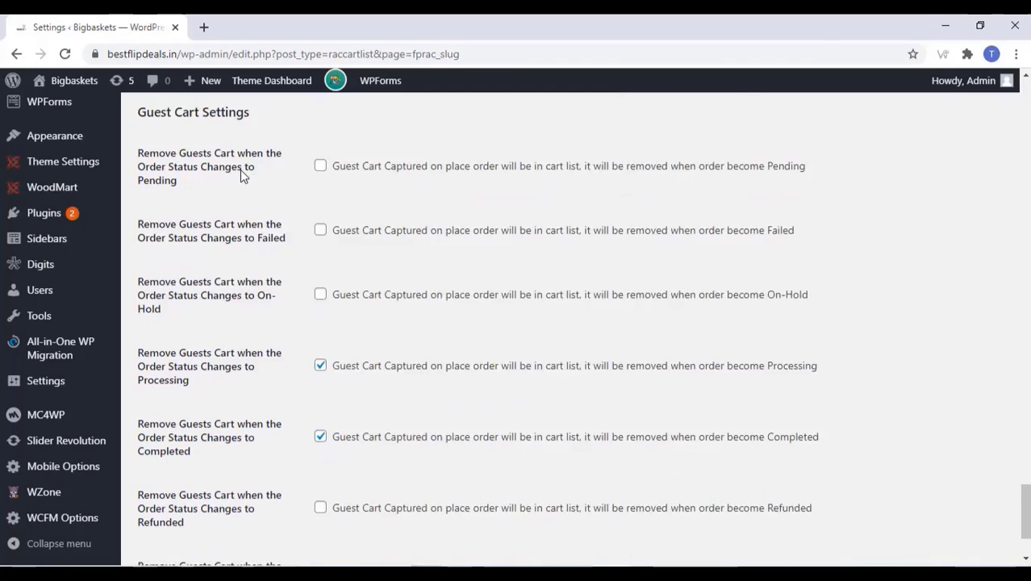
scroll(240, 169, "up", 1)
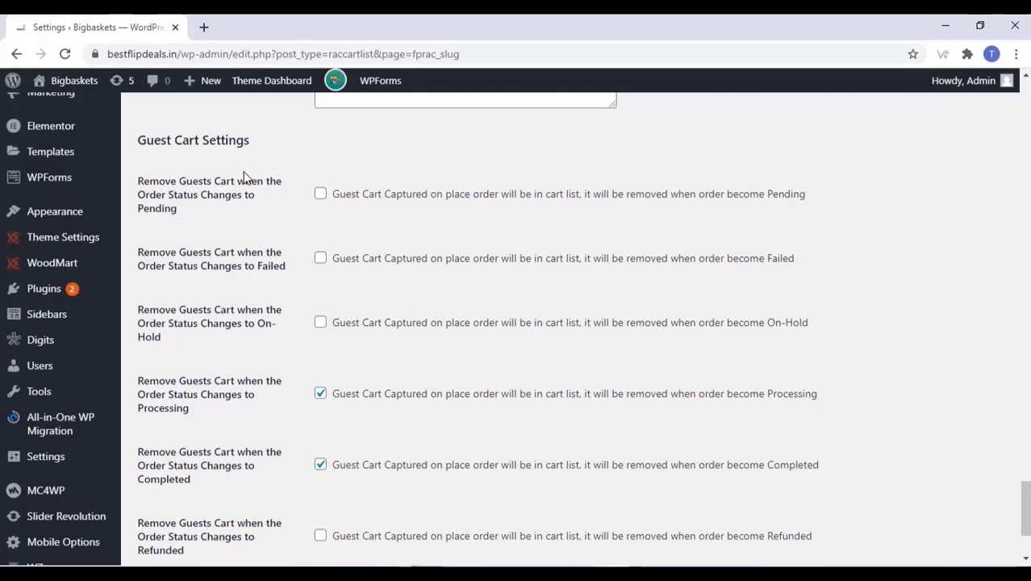
scroll(244, 173, "down", 1)
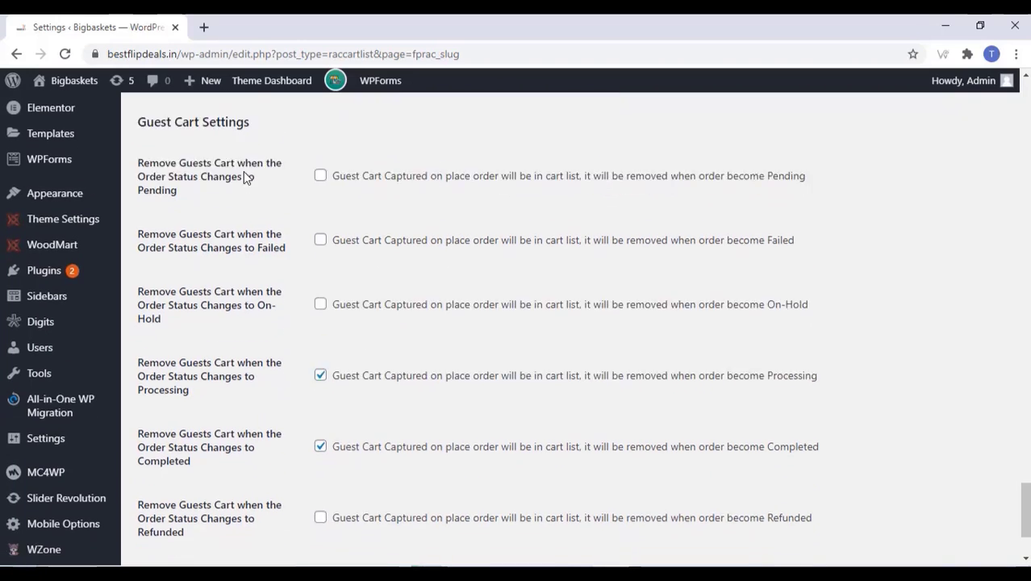
scroll(244, 172, "down", 1)
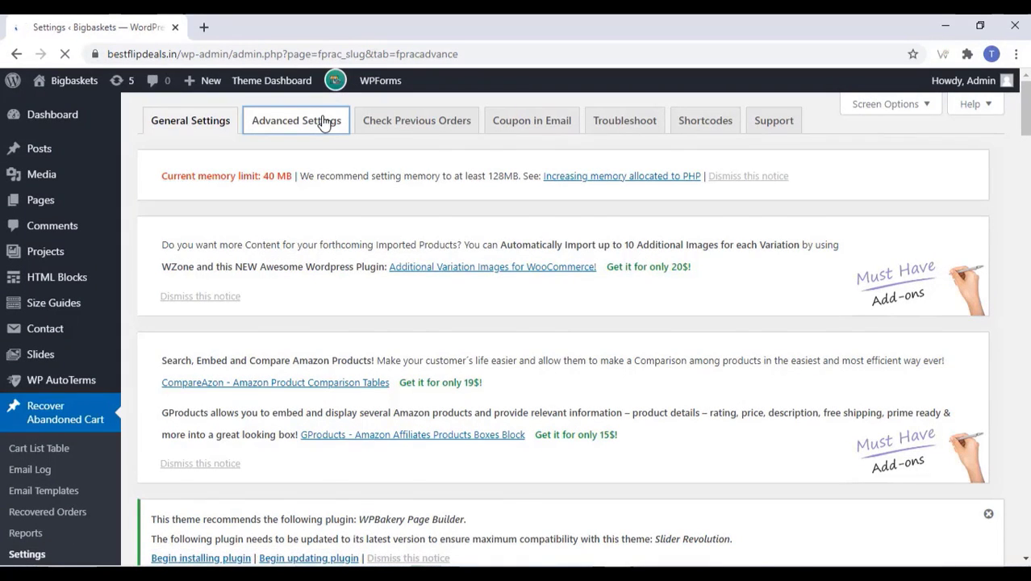
scroll(307, 268, "down", 5)
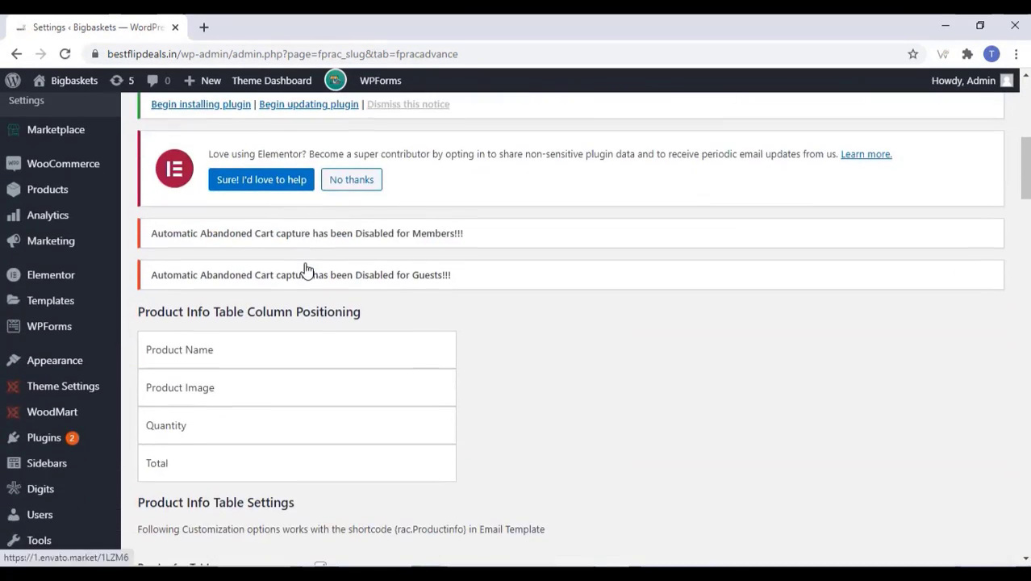
scroll(450, 297, "down", 3)
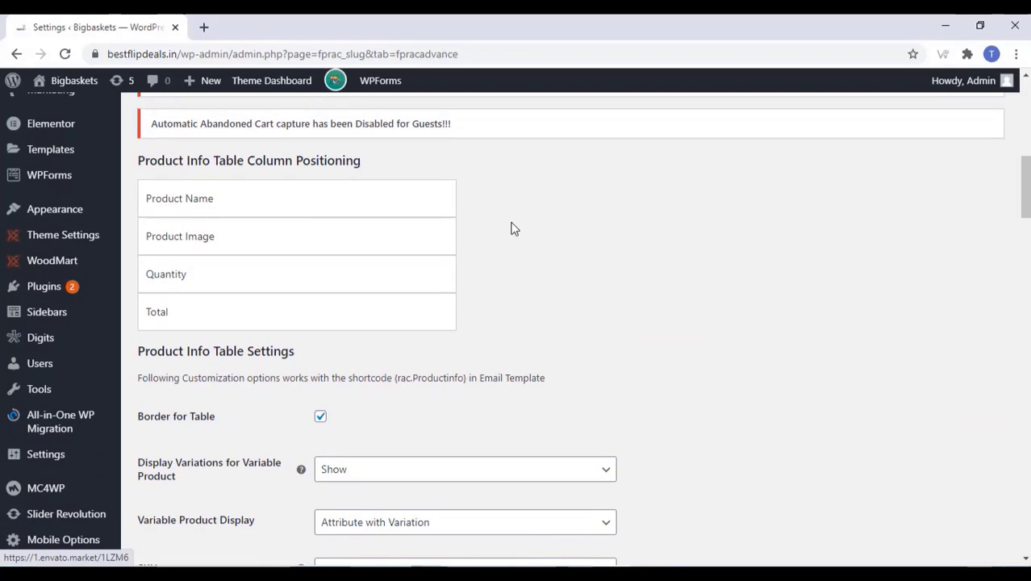
scroll(510, 230, "down", 2)
scroll(511, 222, "down", 3)
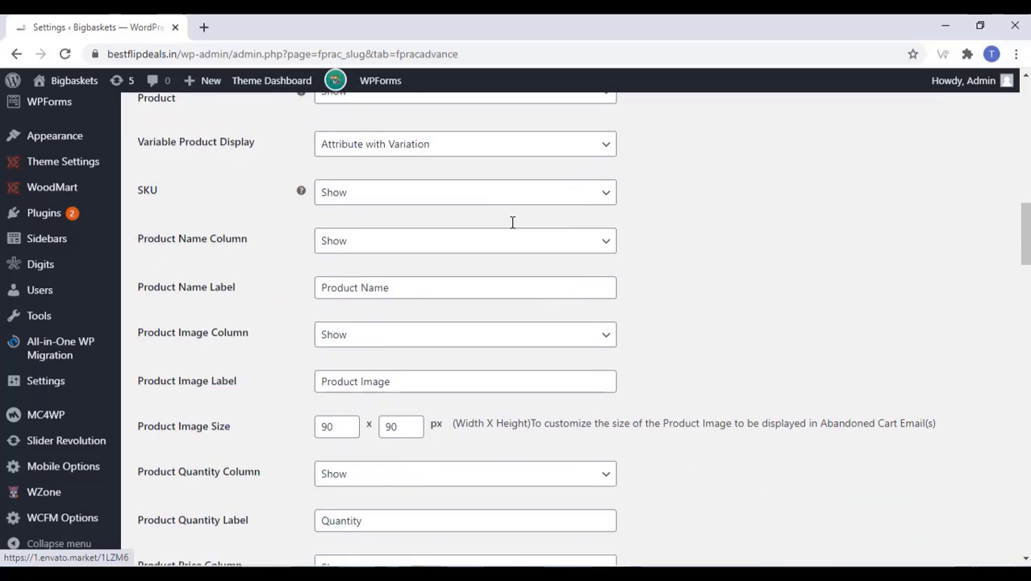
scroll(512, 221, "down", 4)
scroll(511, 226, "down", 4)
scroll(512, 227, "down", 4)
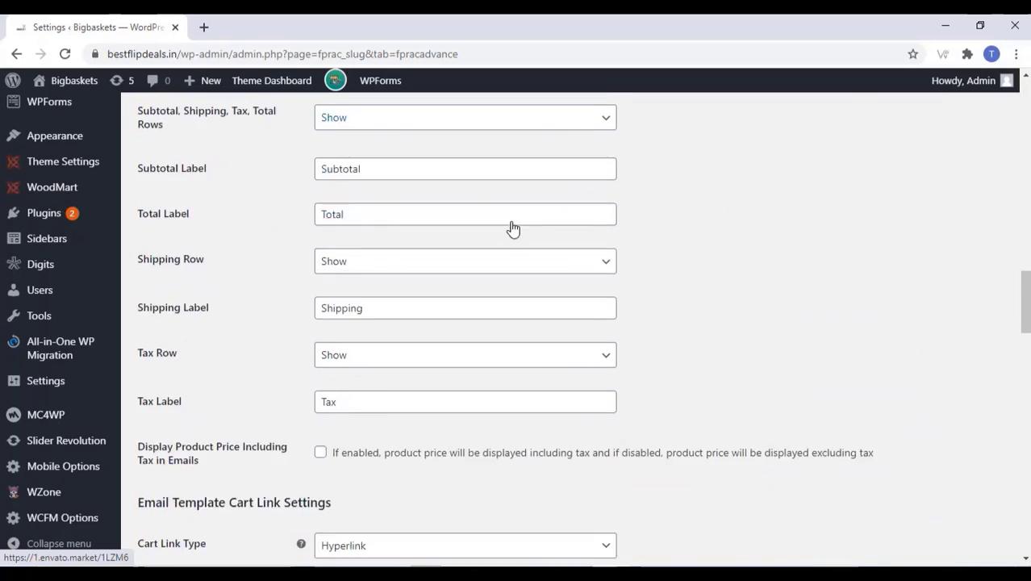
scroll(512, 228, "down", 4)
scroll(511, 228, "down", 1)
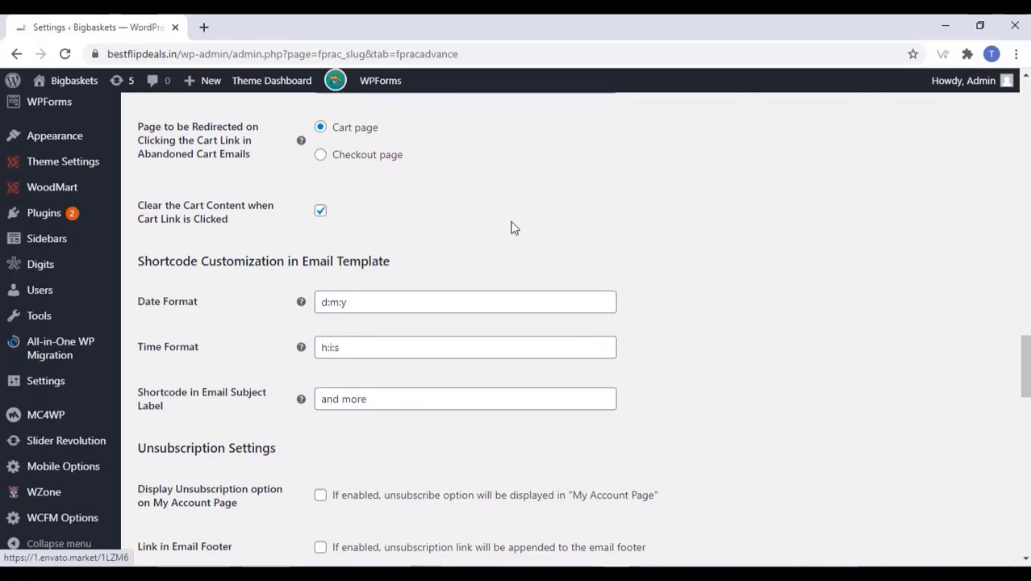
scroll(511, 228, "down", 3)
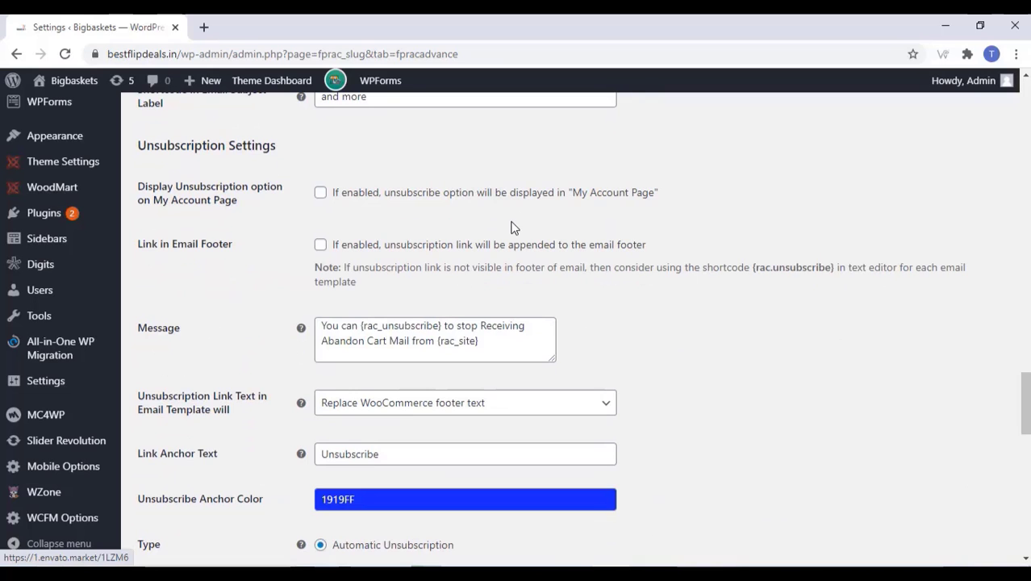
scroll(511, 227, "down", 4)
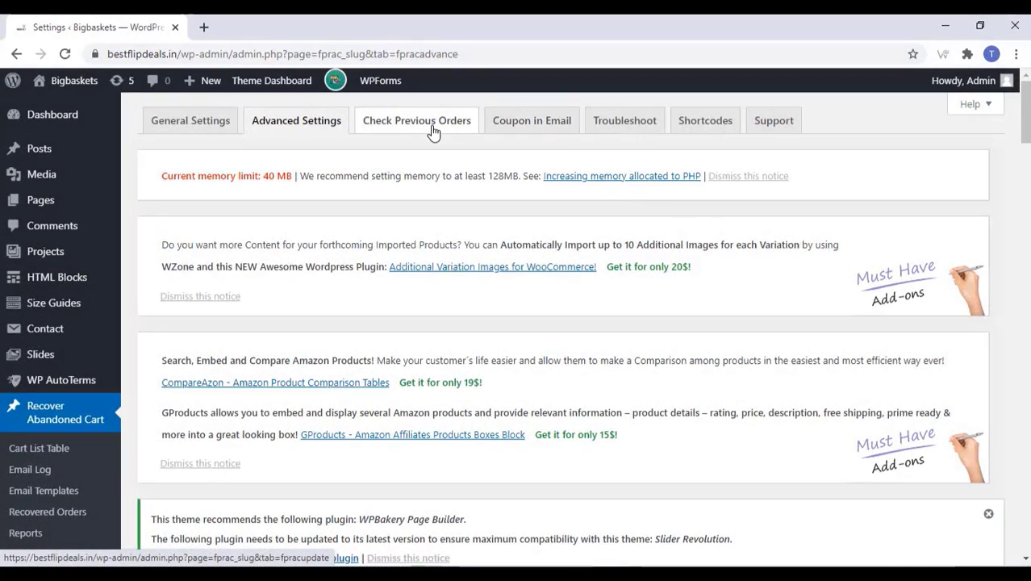
Step: Review the Check Previous Orders settings of Recover Abandoned Cart
left_click(434, 132)
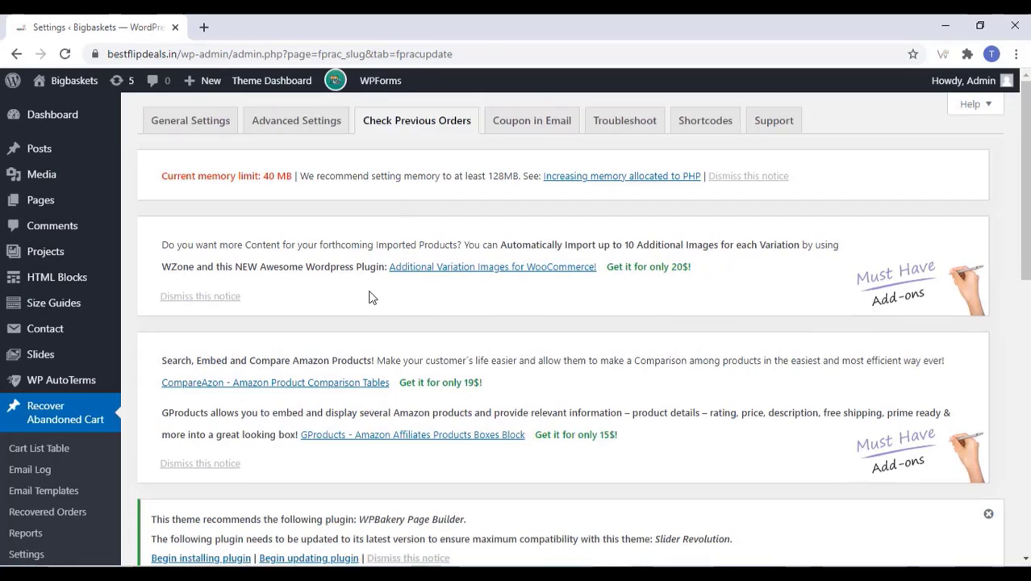
scroll(371, 289, "down", 5)
scroll(371, 292, "down", 3)
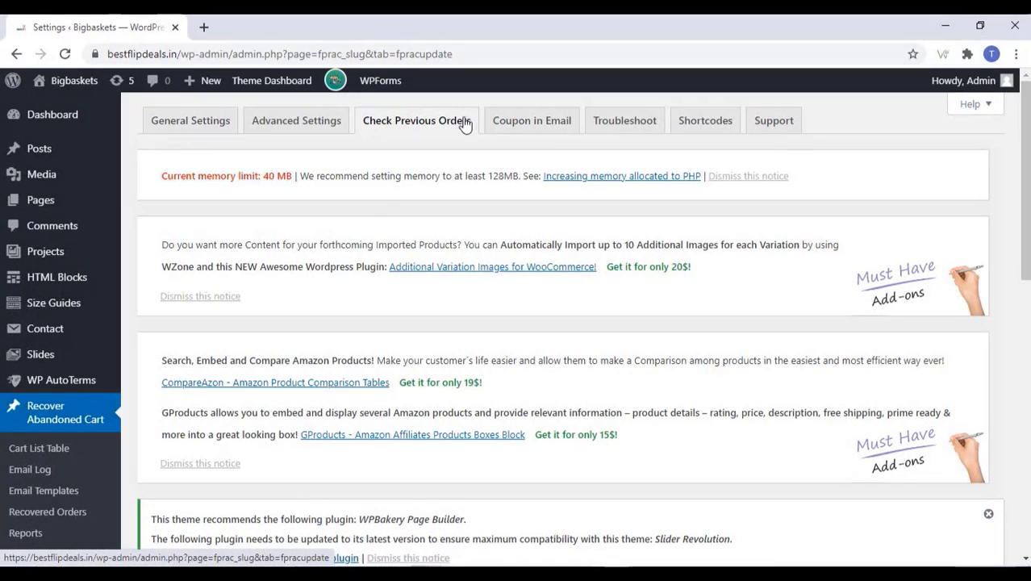
Step: Review the Coupon in Email code-creation and deletion options
left_click(515, 125)
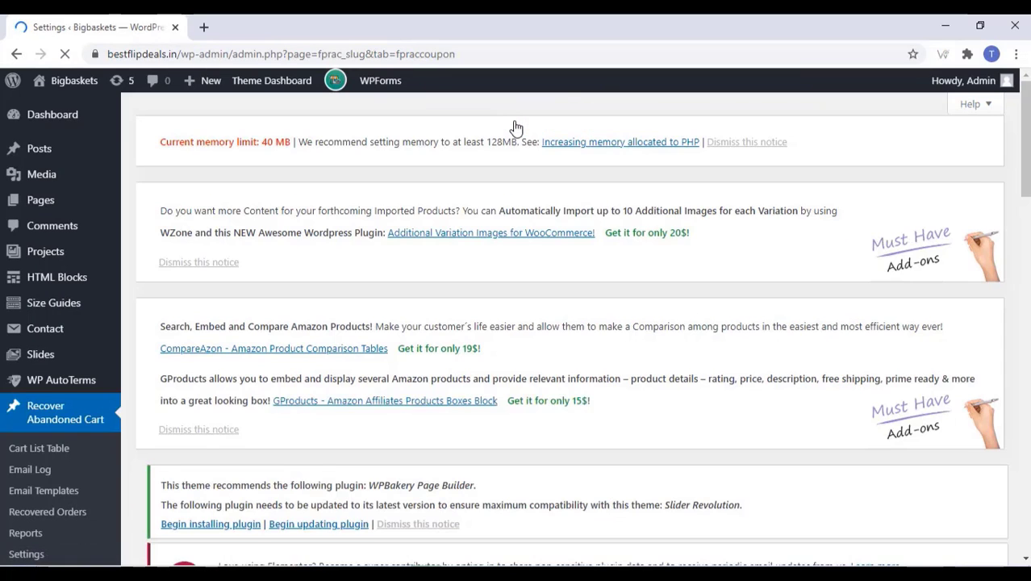
scroll(517, 127, "down", 1)
scroll(467, 292, "down", 3)
scroll(437, 302, "down", 3)
scroll(165, 416, "down", 4)
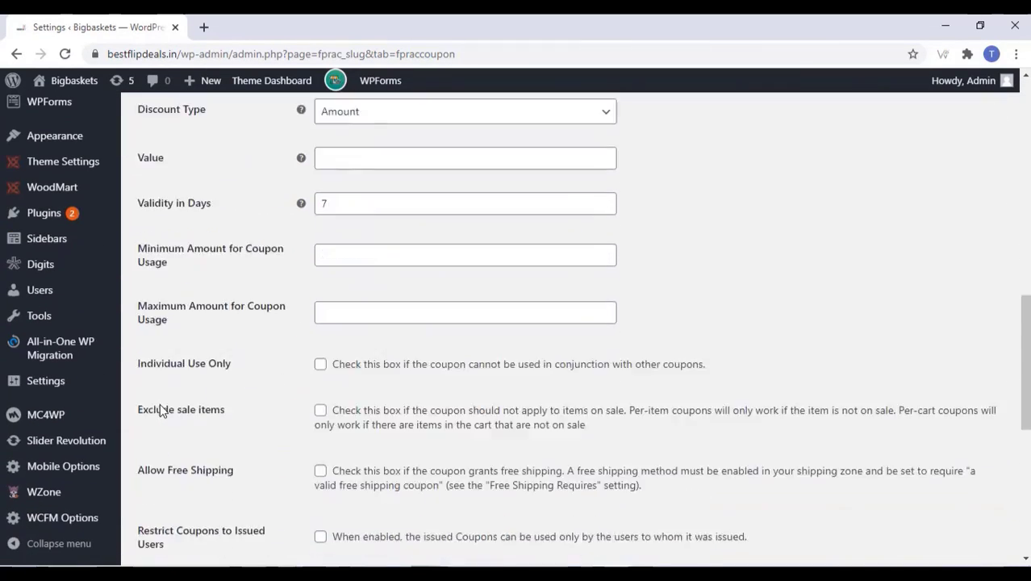
scroll(162, 408, "down", 2)
scroll(161, 408, "down", 2)
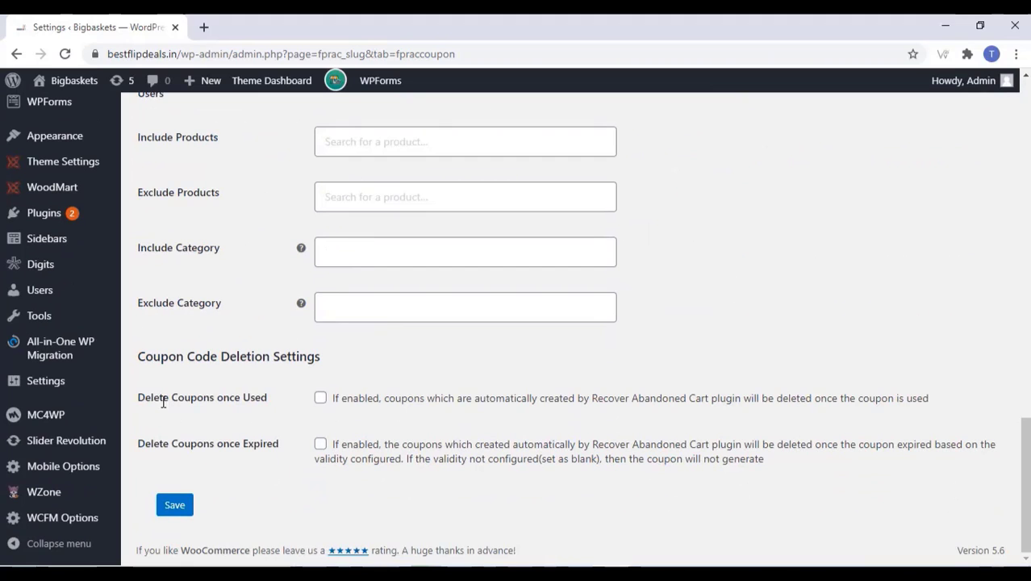
scroll(163, 402, "up", 1)
scroll(162, 401, "up", 5)
scroll(162, 401, "up", 3)
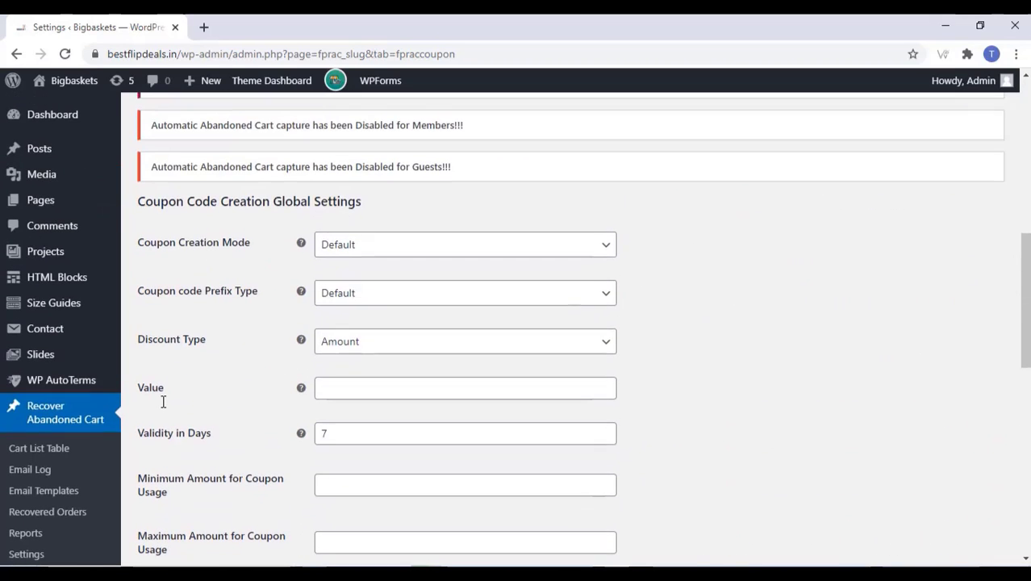
scroll(163, 407, "down", 1)
scroll(164, 409, "down", 1)
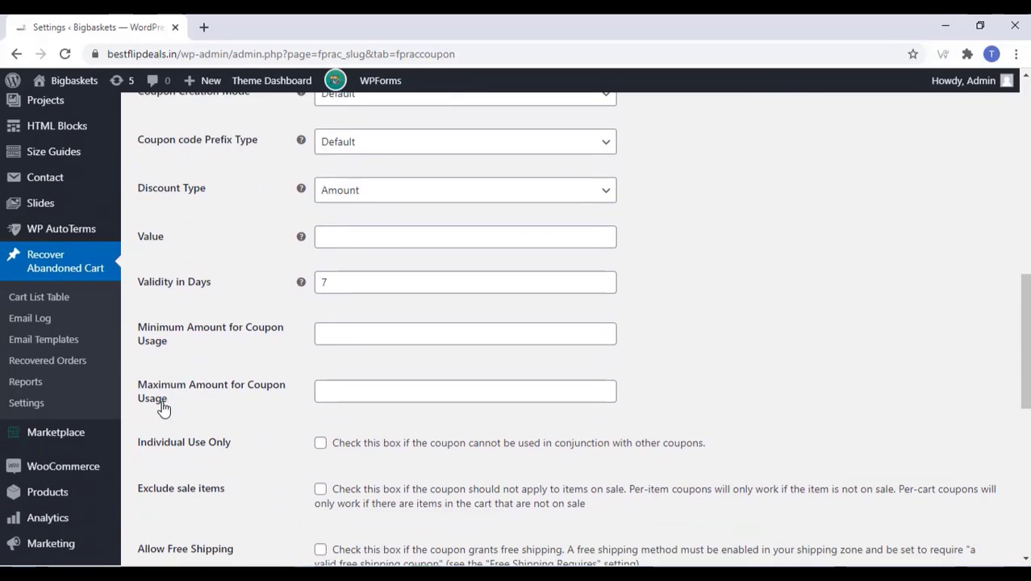
scroll(164, 409, "up", 1)
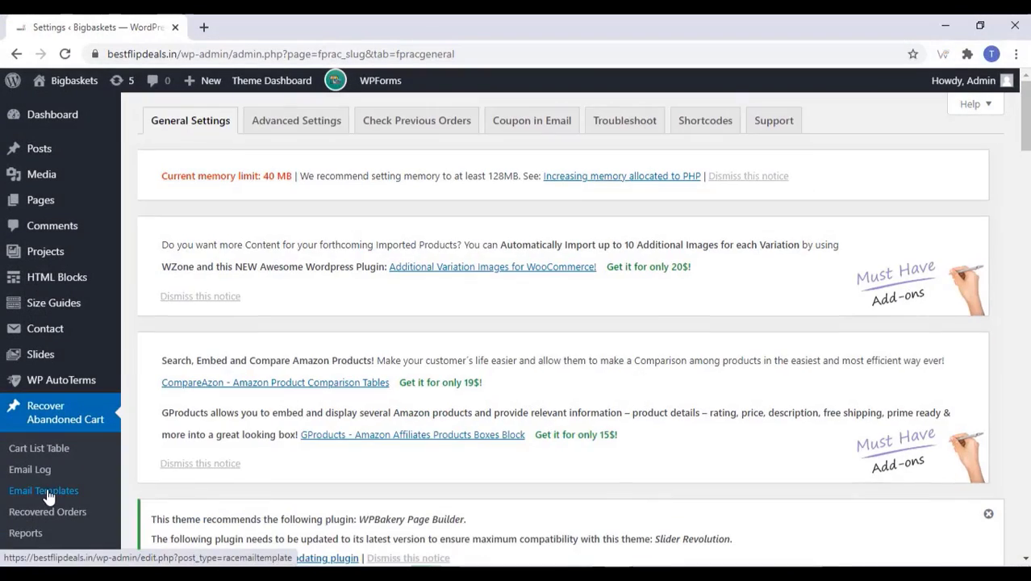
Step: Open the Default abandoned-cart email template for editing from Email Templates
left_click(47, 492)
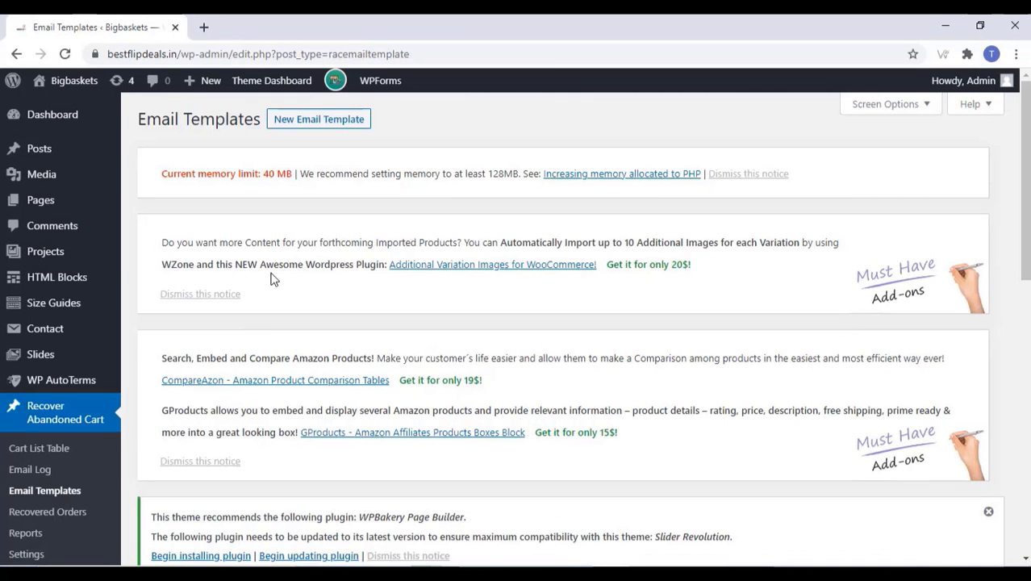
scroll(272, 277, "down", 4)
scroll(272, 277, "down", 3)
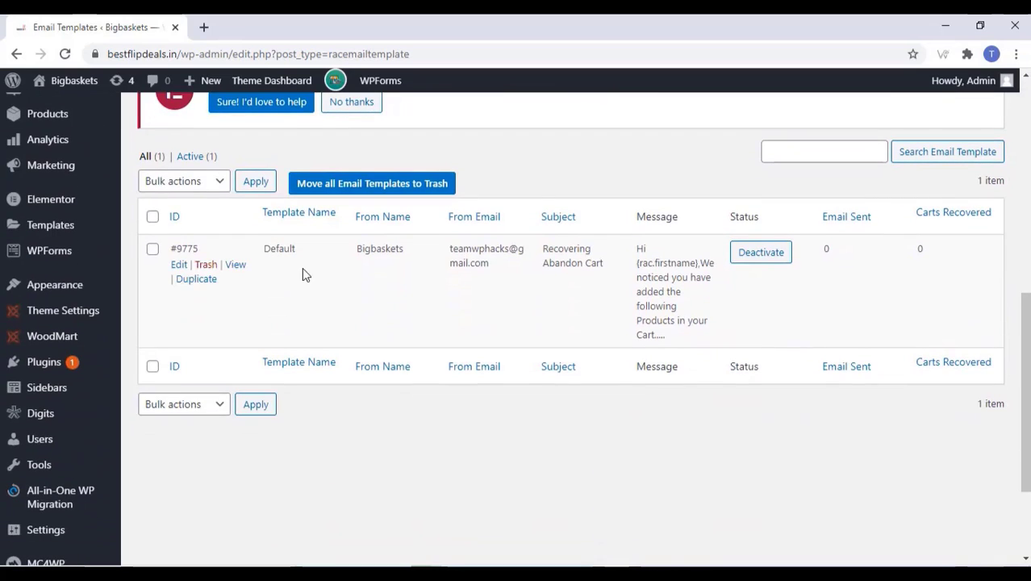
scroll(178, 240, "down", 1)
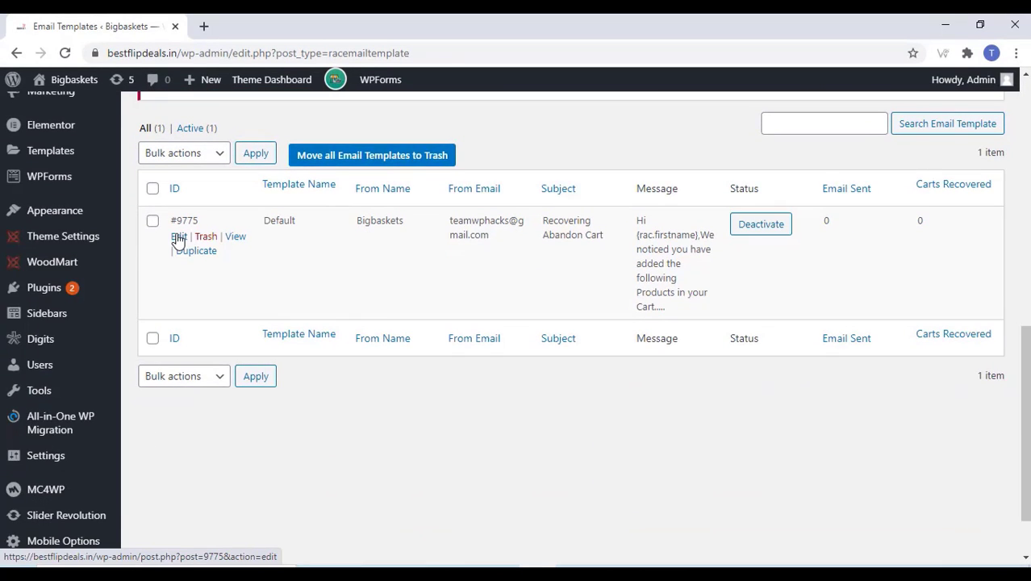
left_click(179, 238)
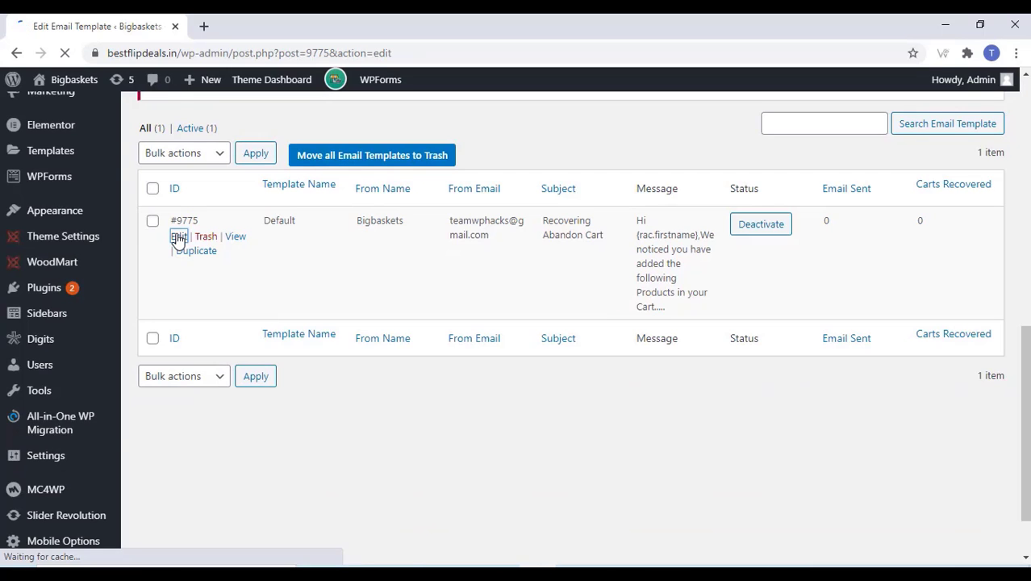
Step: Replace the subject 'Recovering Abandon Cart' with 'OREDR IS WAITING'
scroll(292, 337, "down", 5)
scroll(291, 335, "down", 2)
scroll(290, 337, "down", 3)
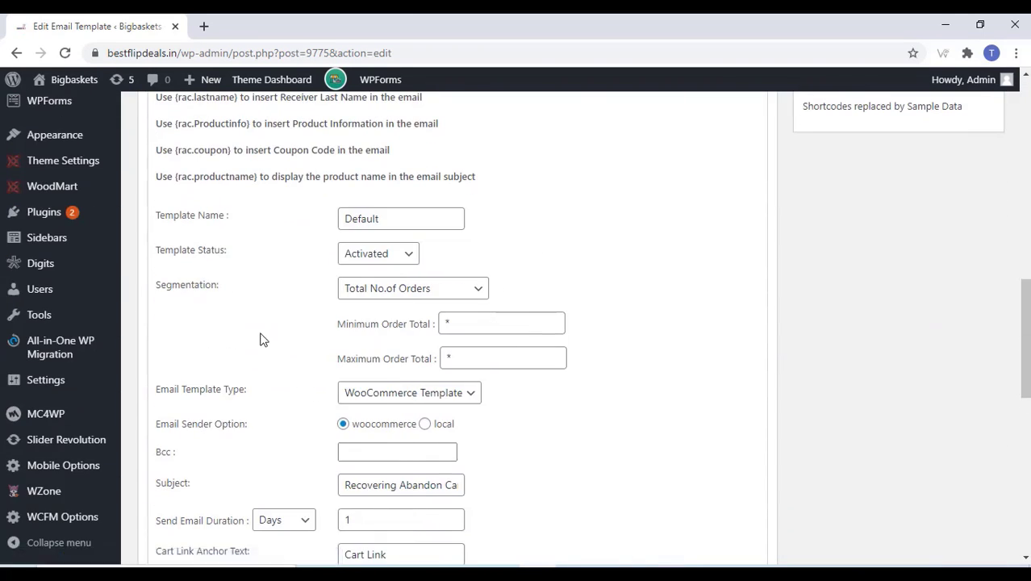
scroll(270, 339, "down", 2)
scroll(267, 339, "down", 2)
scroll(259, 339, "down", 2)
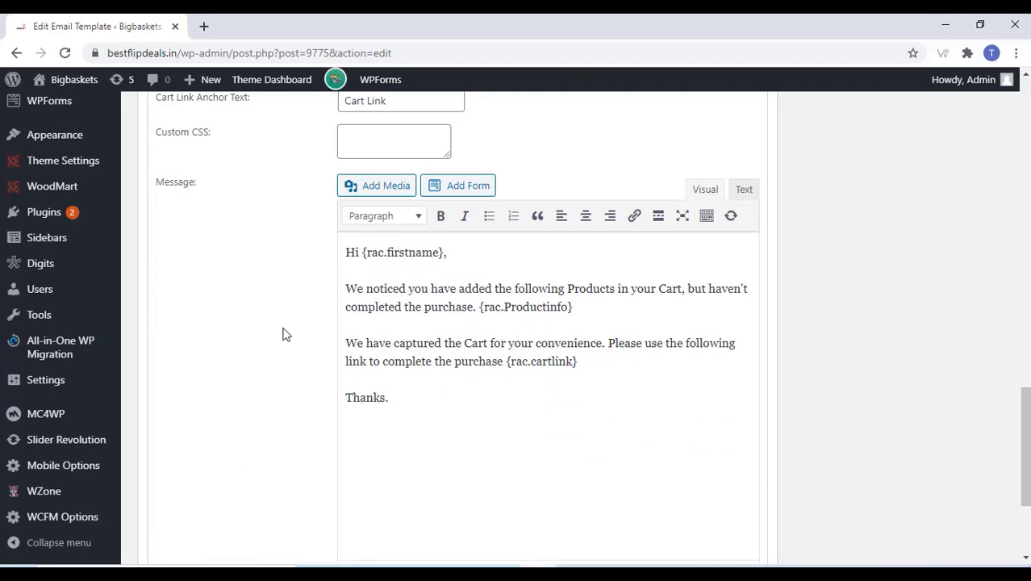
scroll(283, 333, "down", 3)
scroll(284, 334, "up", 5)
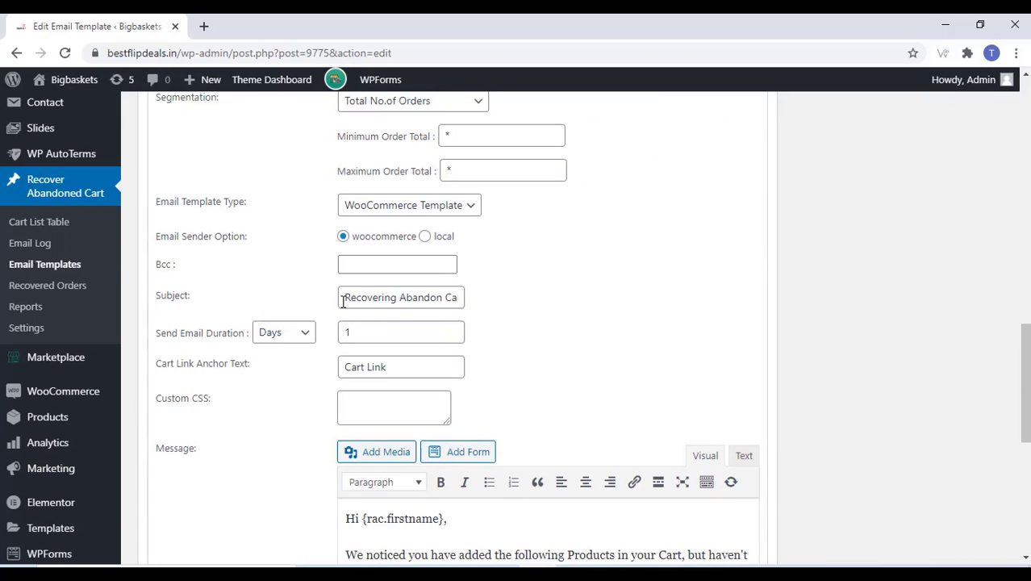
left_click_drag(342, 296, 501, 307)
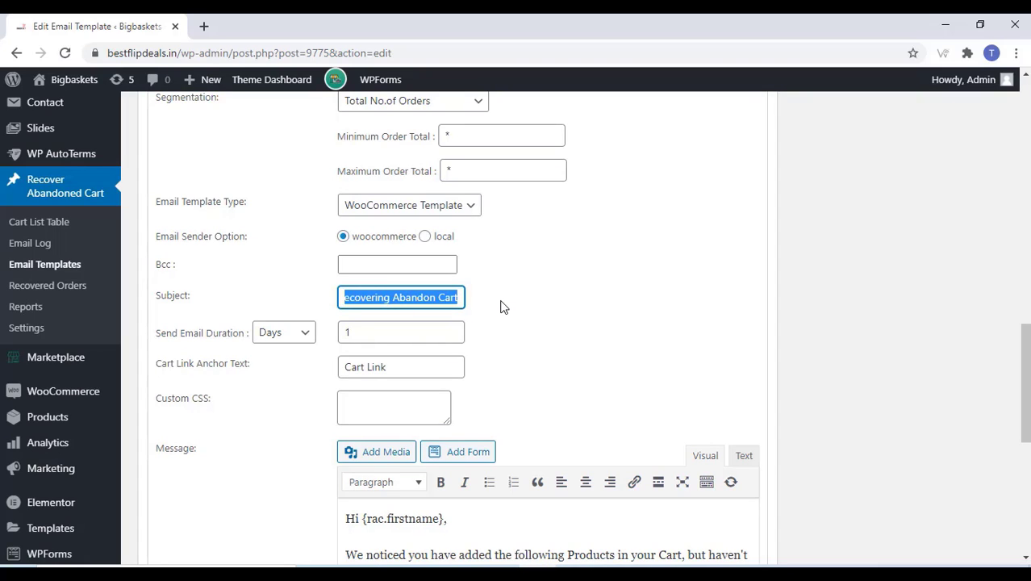
type("OREDR IS")
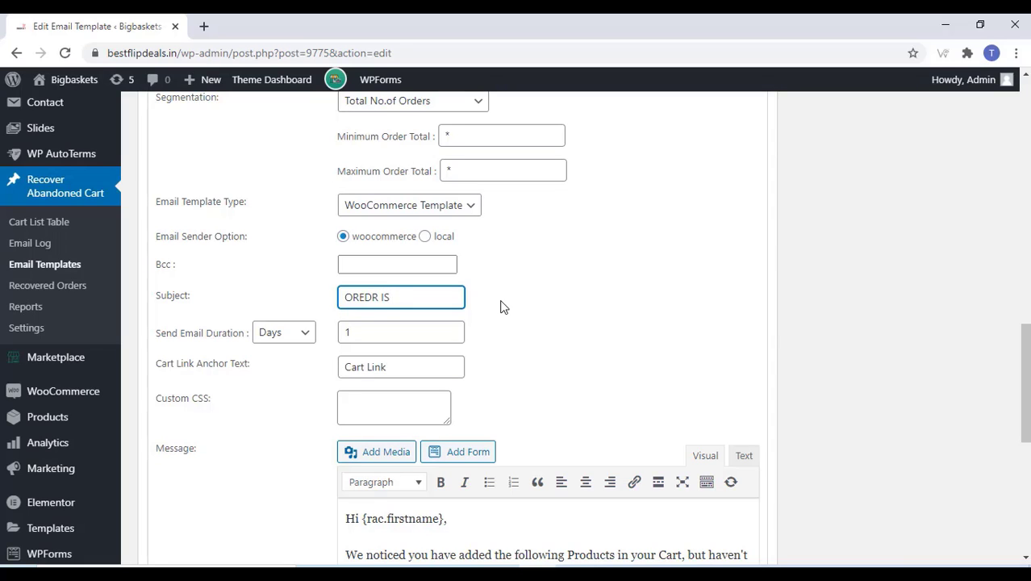
type(" WAITING")
scroll(500, 305, "up", 1)
scroll(500, 305, "up", 2)
Step: Save the edited Default template with Update Email Template
scroll(500, 305, "up", 1)
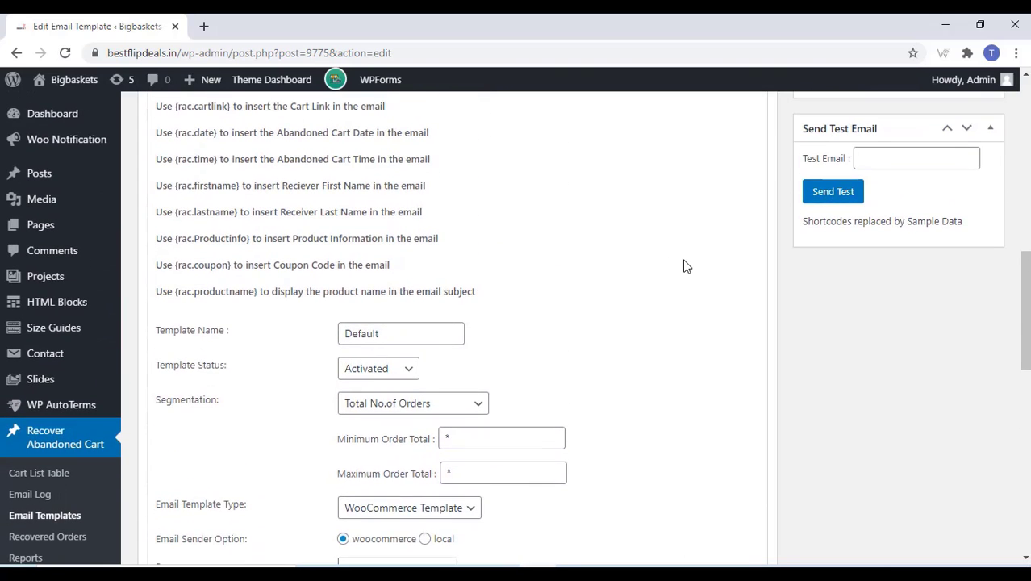
scroll(682, 267, "up", 2)
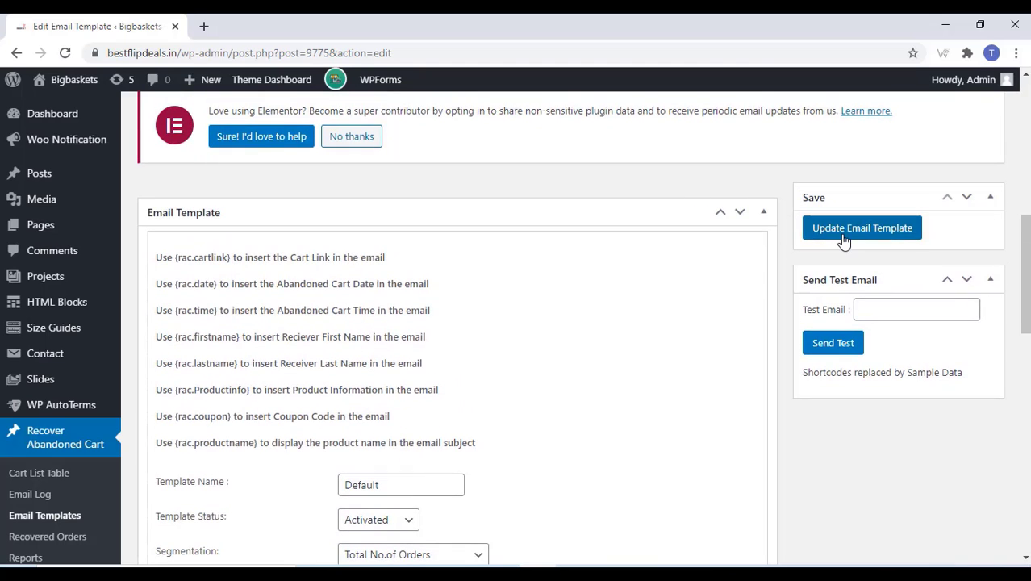
left_click(843, 241)
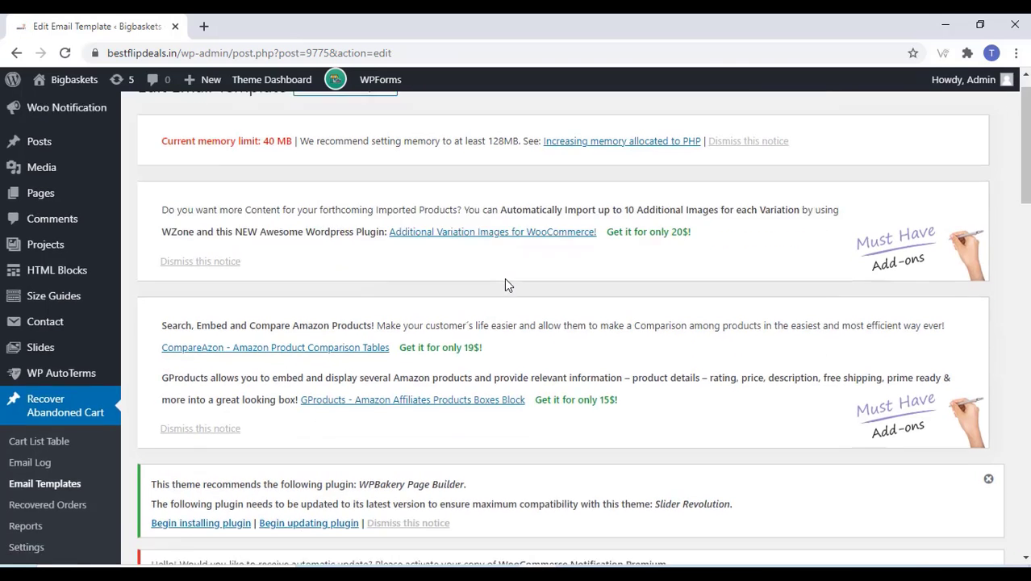
scroll(504, 278, "down", 1)
scroll(504, 278, "down", 5)
scroll(504, 280, "down", 3)
scroll(504, 289, "up", 2)
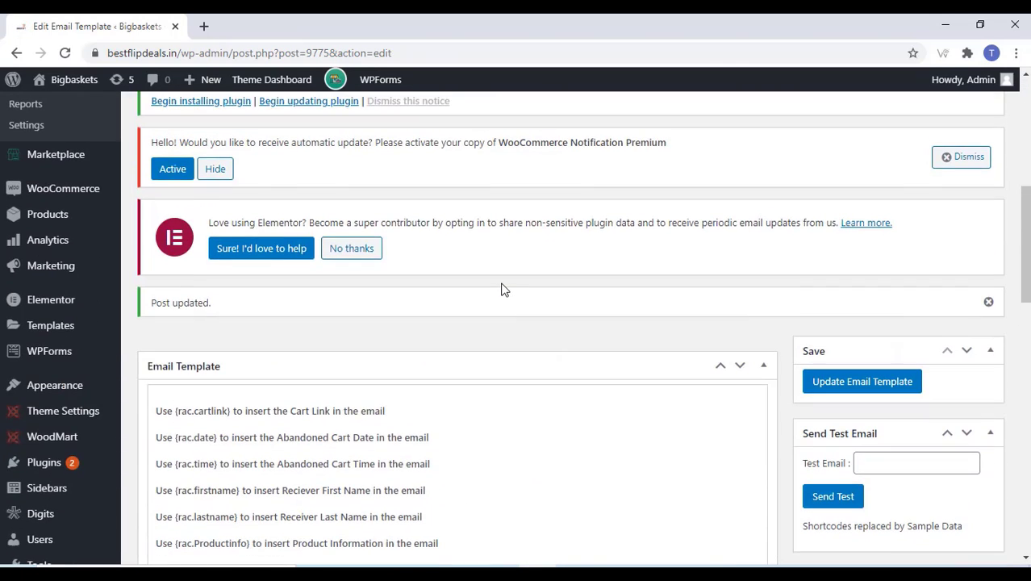
scroll(69, 280, "up", 1)
scroll(69, 280, "up", 1)
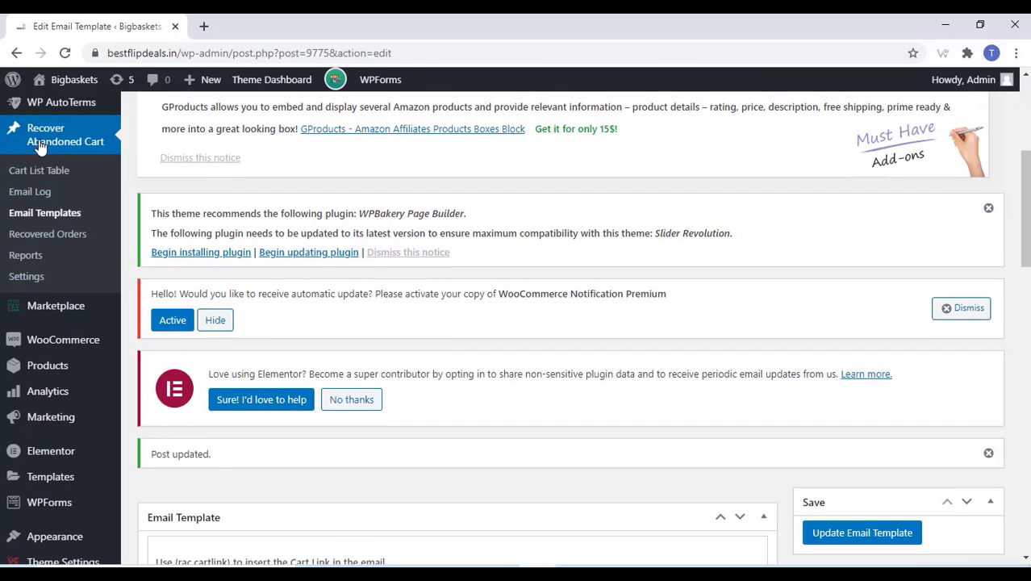
Step: Open the Default template's View preview in a new tab and switch to it
left_click(46, 218)
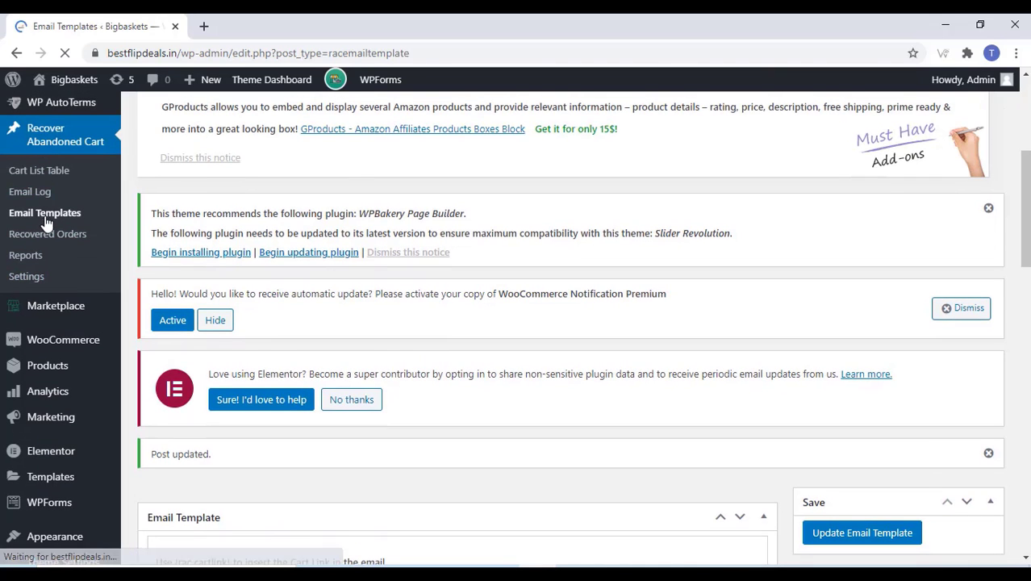
scroll(231, 202, "down", 3)
scroll(231, 202, "down", 2)
scroll(242, 387, "down", 1)
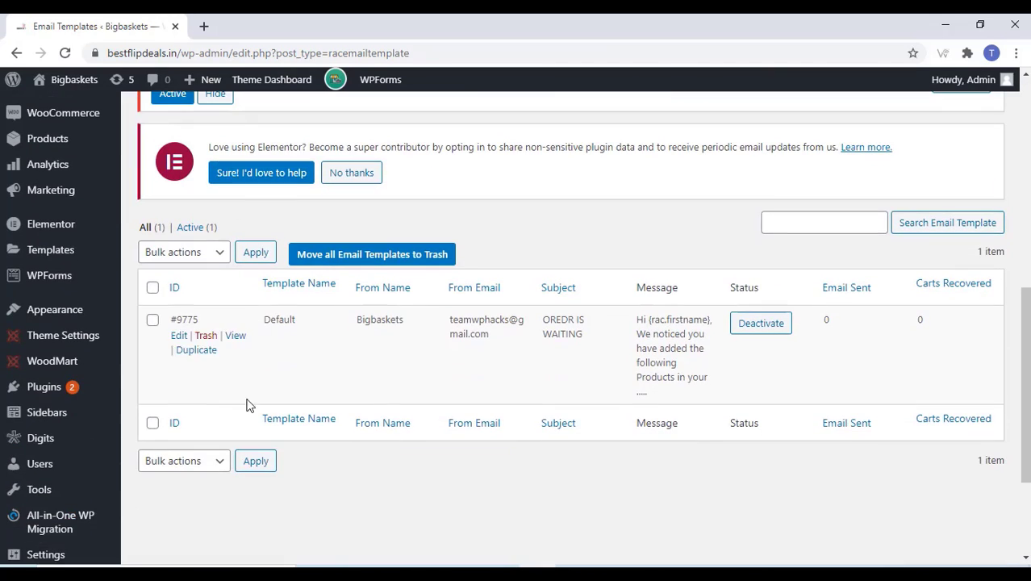
right_click(234, 338)
left_click(260, 344)
left_click(284, 31)
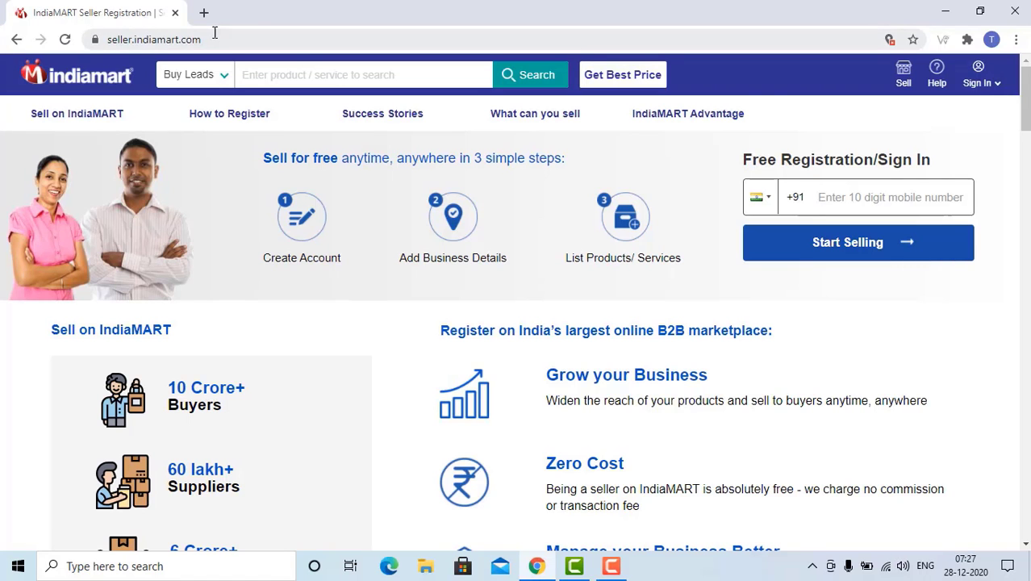
Step: Select, then deselect, the seller.indiamart.com address in the IndiaMART tab
left_click_drag(217, 34, 110, 44)
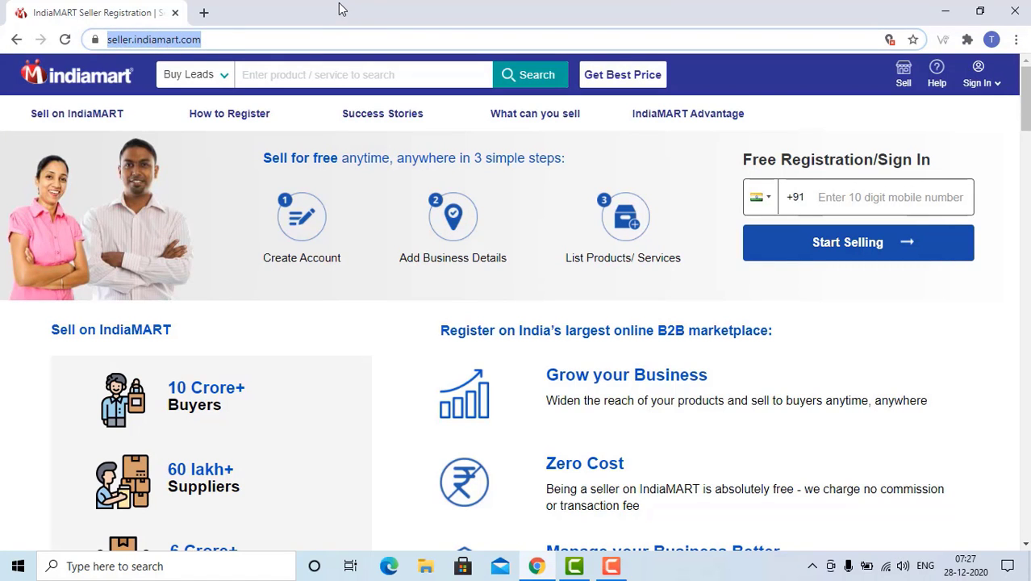
left_click(356, 38)
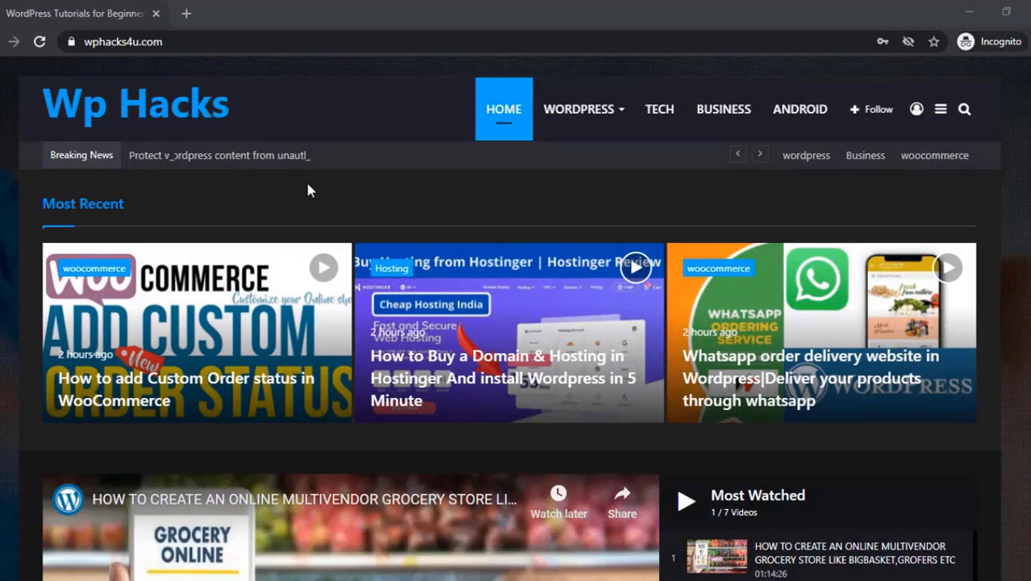
Step: Scroll down the wphacks4u.com homepage to the Most Watched videos
scroll(308, 190, "down", 3)
scroll(307, 190, "down", 5)
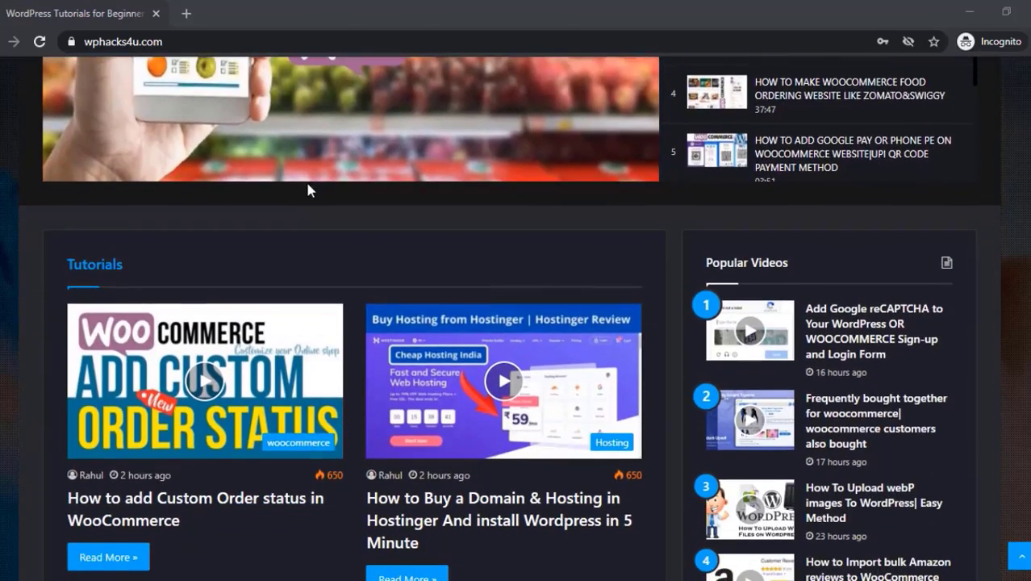
scroll(307, 191, "down", 3)
scroll(308, 190, "down", 1)
scroll(307, 190, "down", 1)
scroll(307, 190, "down", 3)
scroll(307, 190, "down", 1)
scroll(307, 191, "down", 1)
scroll(307, 190, "down", 4)
scroll(307, 190, "down", 5)
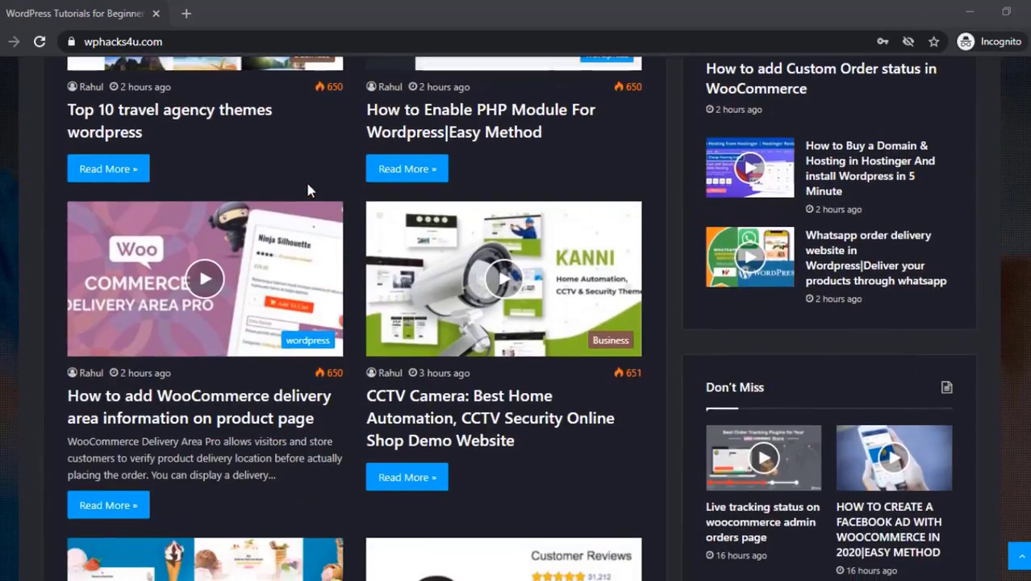
scroll(307, 190, "down", 4)
scroll(308, 191, "down", 1)
scroll(308, 191, "down", 4)
scroll(307, 190, "down", 2)
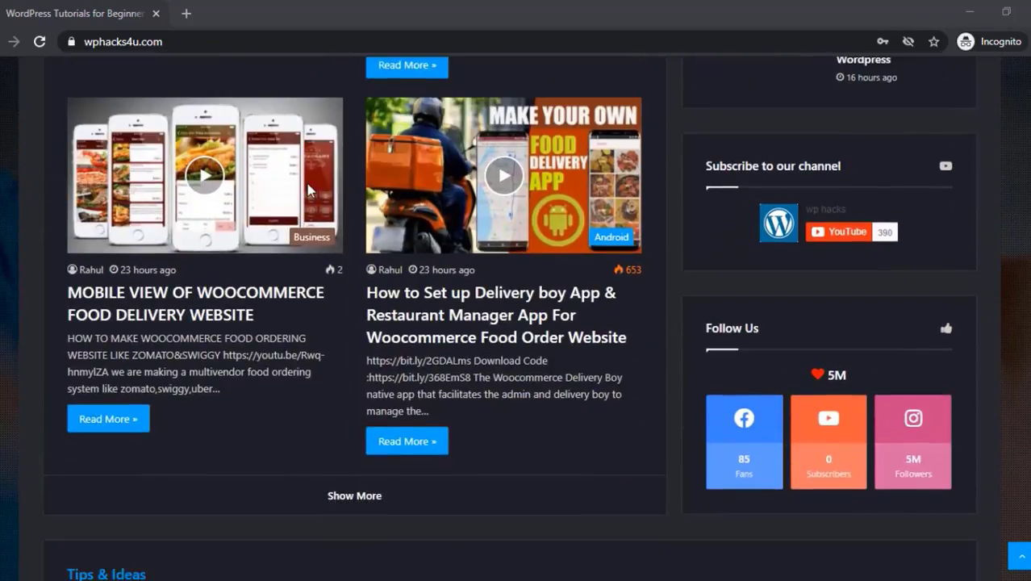
scroll(307, 190, "down", 1)
scroll(307, 190, "down", 3)
scroll(307, 191, "down", 1)
scroll(308, 190, "down", 2)
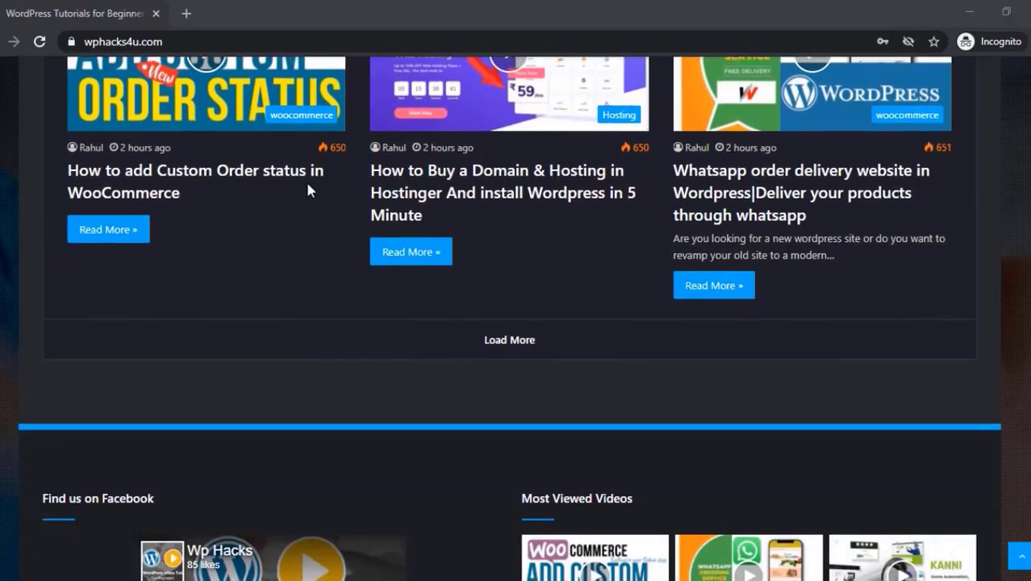
scroll(307, 190, "down", 1)
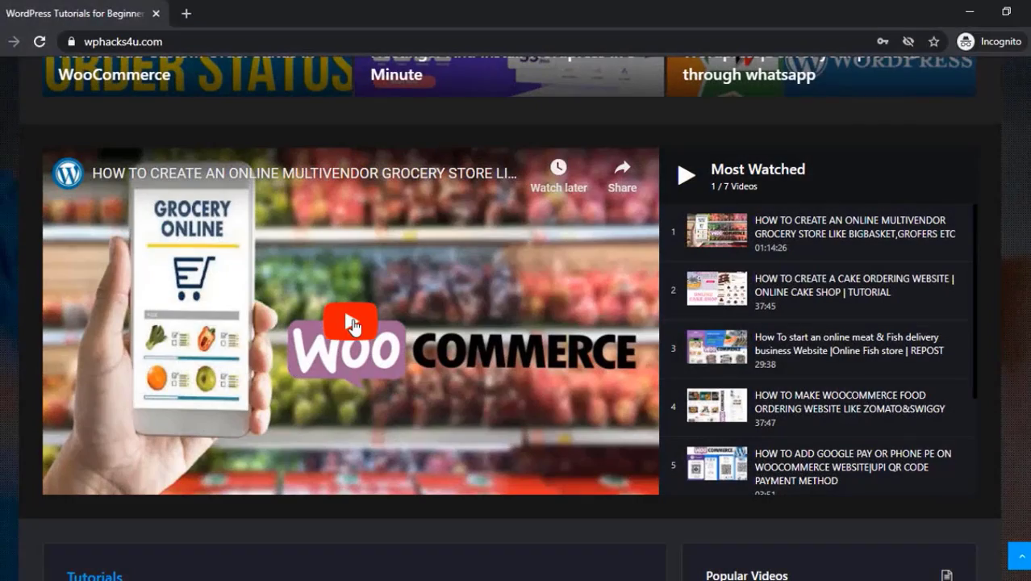
Step: Play the grocery store video fullscreen, exit, then load the cake ordering website tutorial
left_click(353, 324)
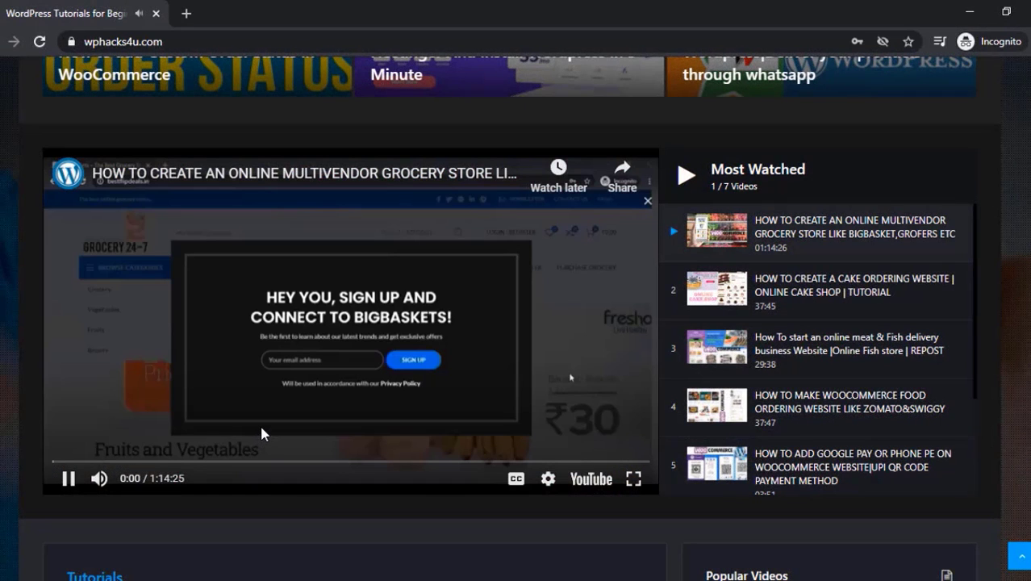
left_click(633, 479)
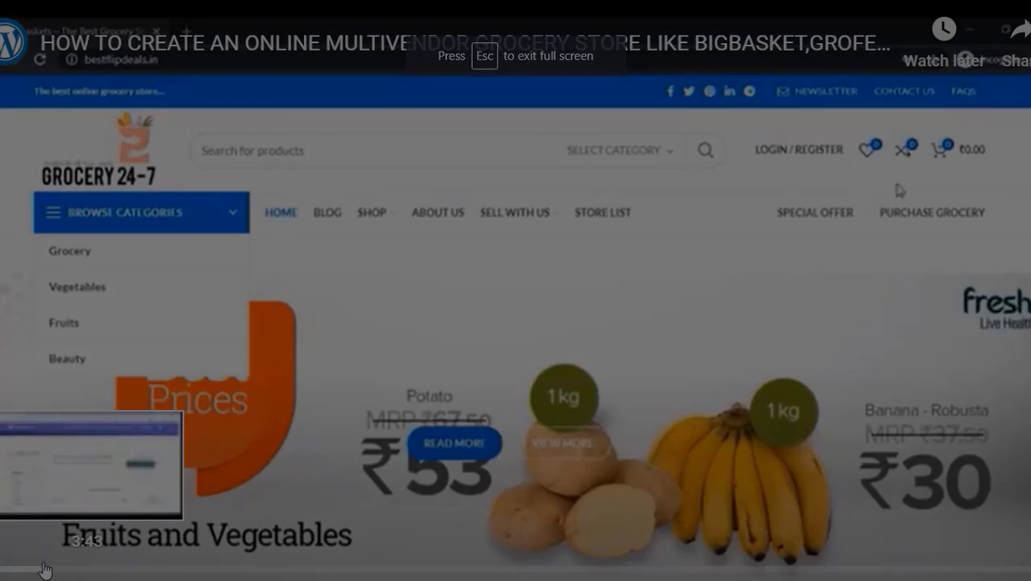
key("Escape")
left_click(797, 275)
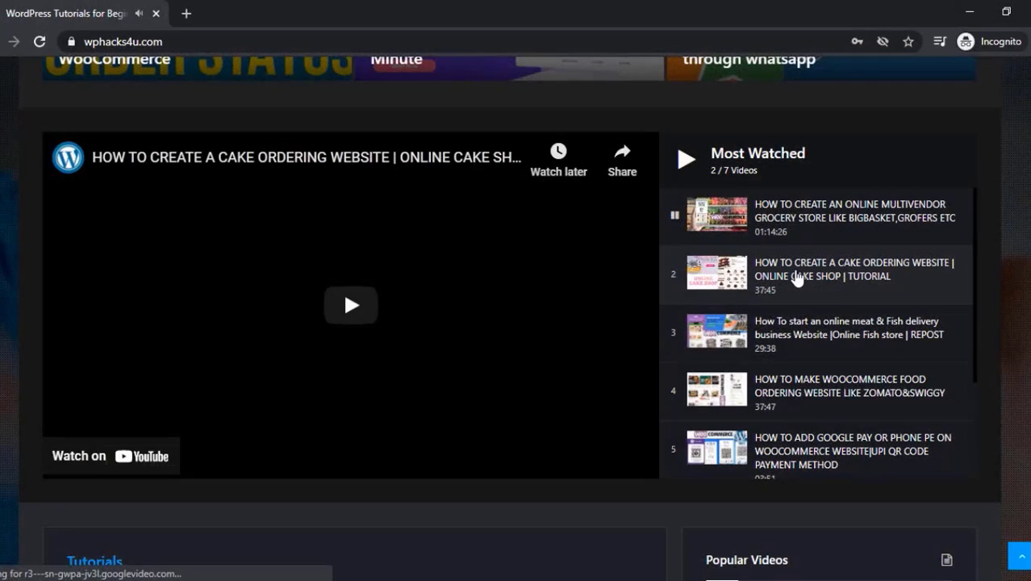